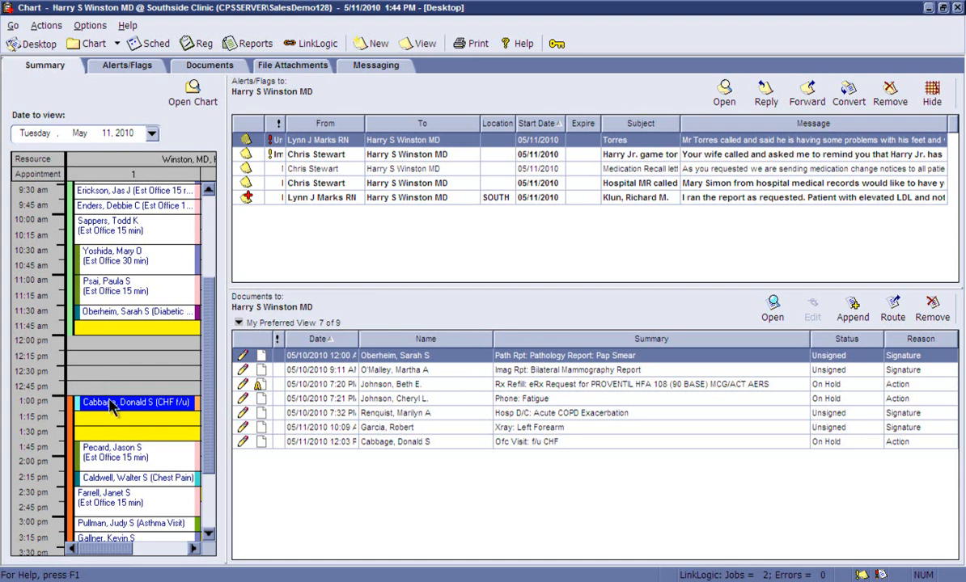
Reply to the care alert about elevated LDL with "Please schedule an appointment for a follow up for lipid management" and send it
{"action": "mouse_move", "coordinate": [114, 409]}
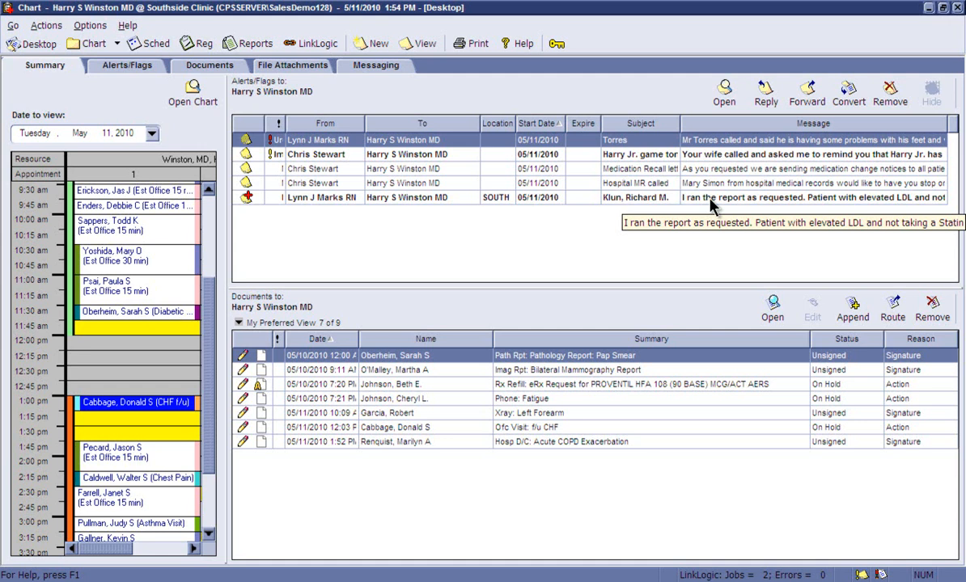
{"action": "left_click", "coordinate": [711, 201]}
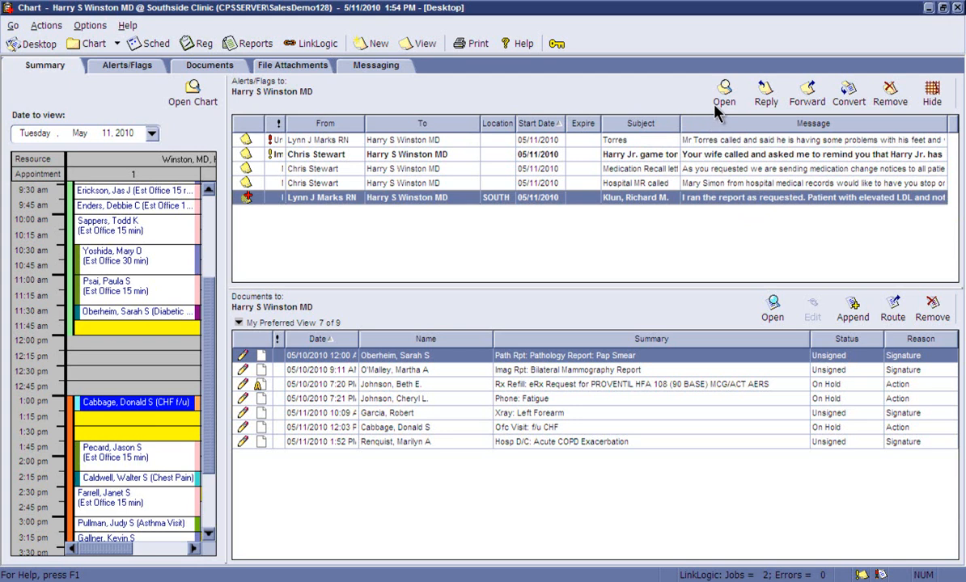
{"action": "left_click", "coordinate": [766, 95]}
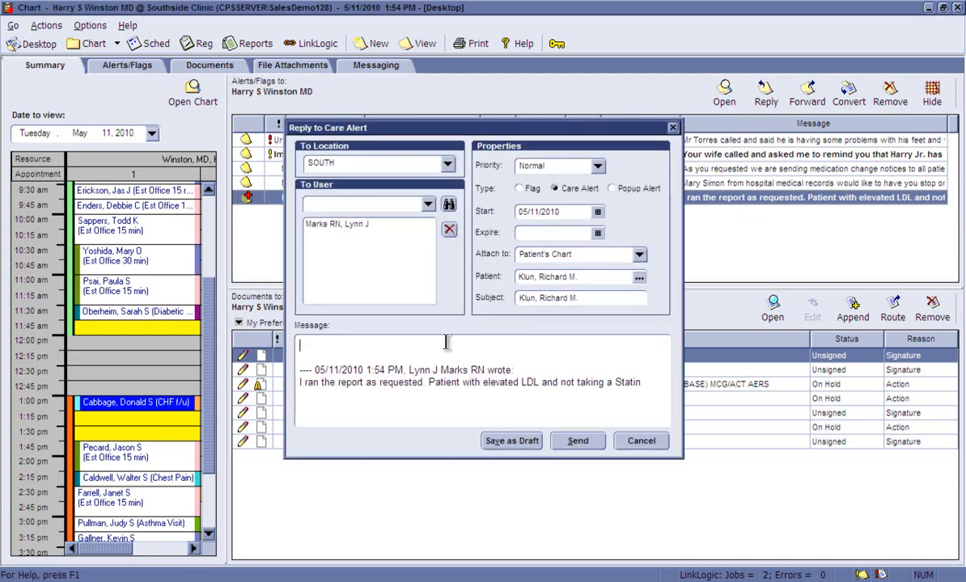
{"action": "type", "text": "plf"}
{"action": "key", "text": "space"}
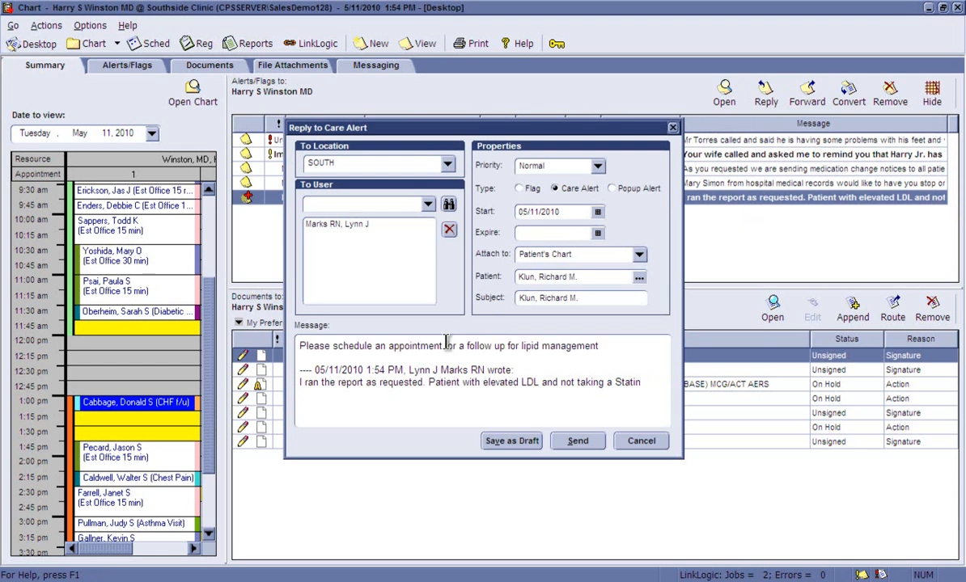
{"action": "left_click", "coordinate": [569, 442]}
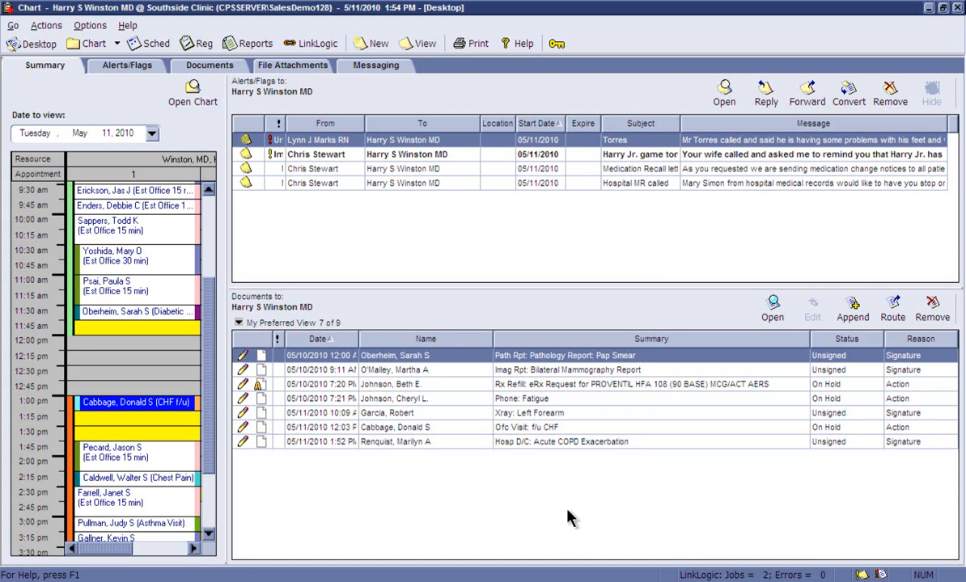
Open the unsigned hospital discharge document for acute COPD exacerbation and sign it
{"action": "double_click", "coordinate": [550, 444]}
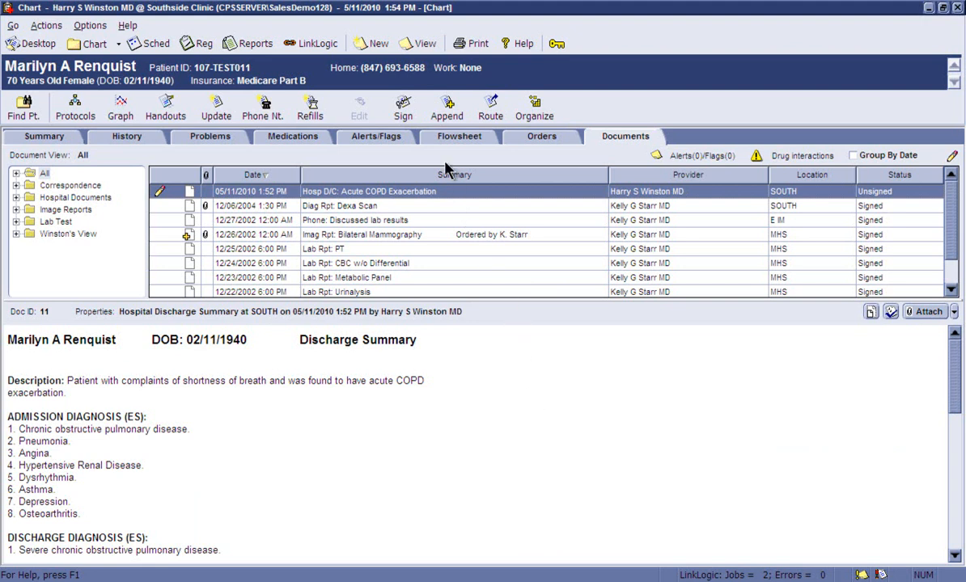
{"action": "left_click", "coordinate": [404, 109]}
Send a new care alert with the .hosp quick text, asking for a follow-up phone call and an appointment within the week
{"action": "left_click", "coordinate": [371, 44]}
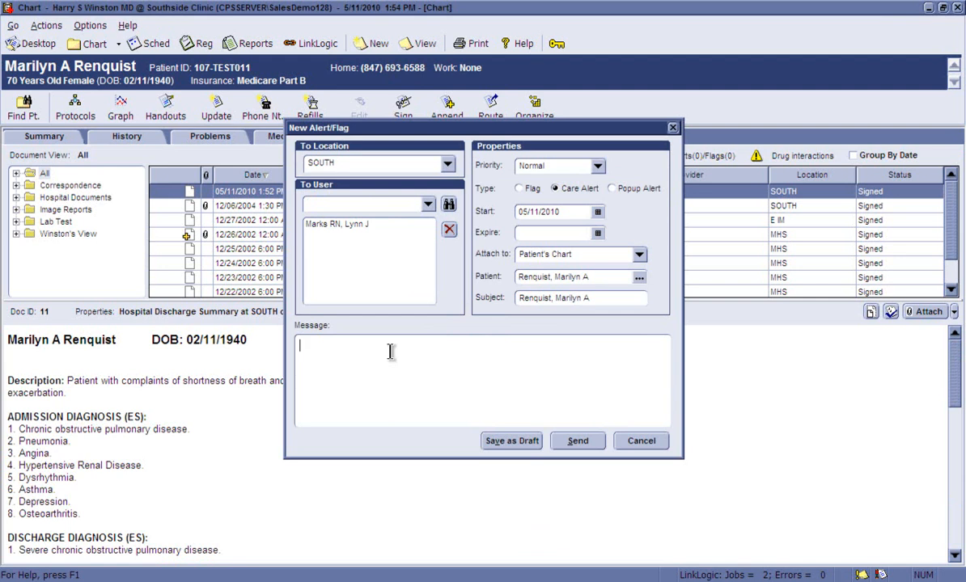
{"action": "left_click", "coordinate": [390, 351]}
{"action": "type", "text": ".hso"}
{"action": "key", "text": "BackSpace"}
{"action": "key", "text": "BackSpace"}
{"action": "type", "text": "osp"}
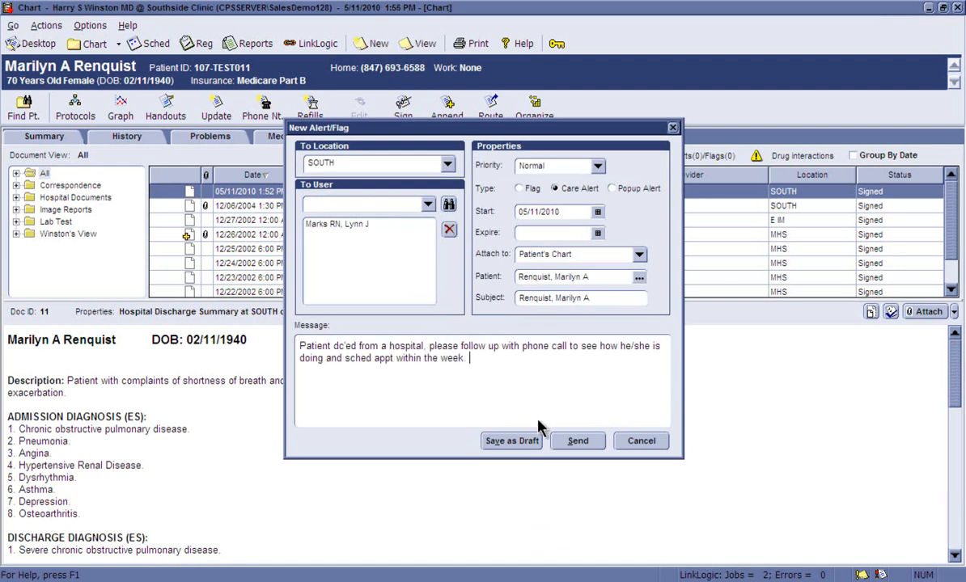
{"action": "left_click", "coordinate": [557, 445]}
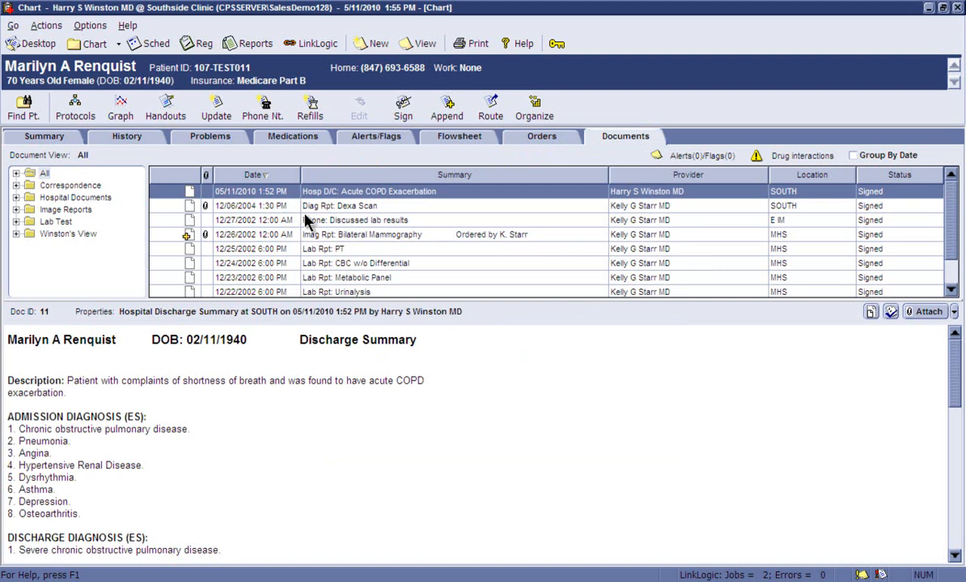
Open the unsigned left forearm X-ray report from the desktop documents, view its attached images, and exit the image viewer
{"action": "left_click", "coordinate": [48, 46]}
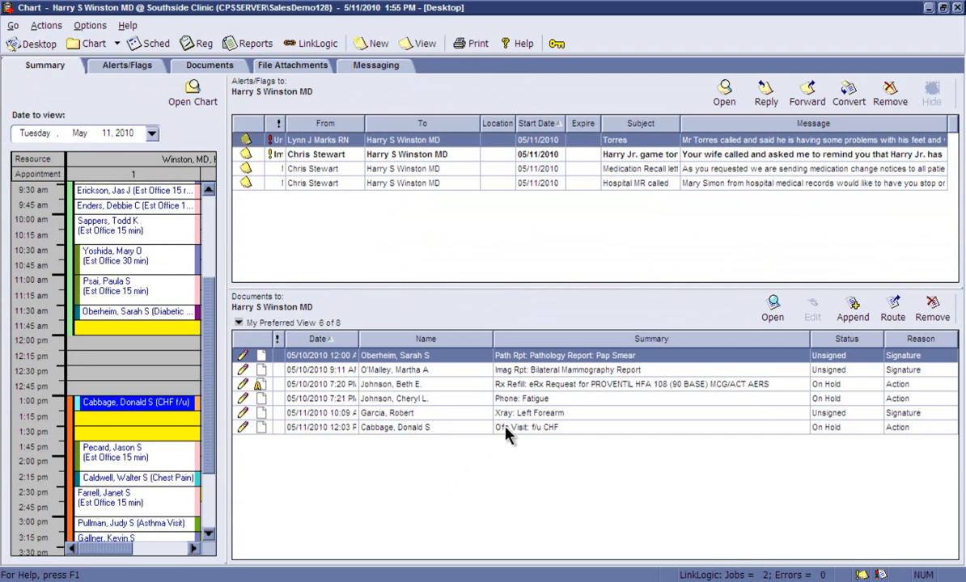
{"action": "double_click", "coordinate": [523, 415]}
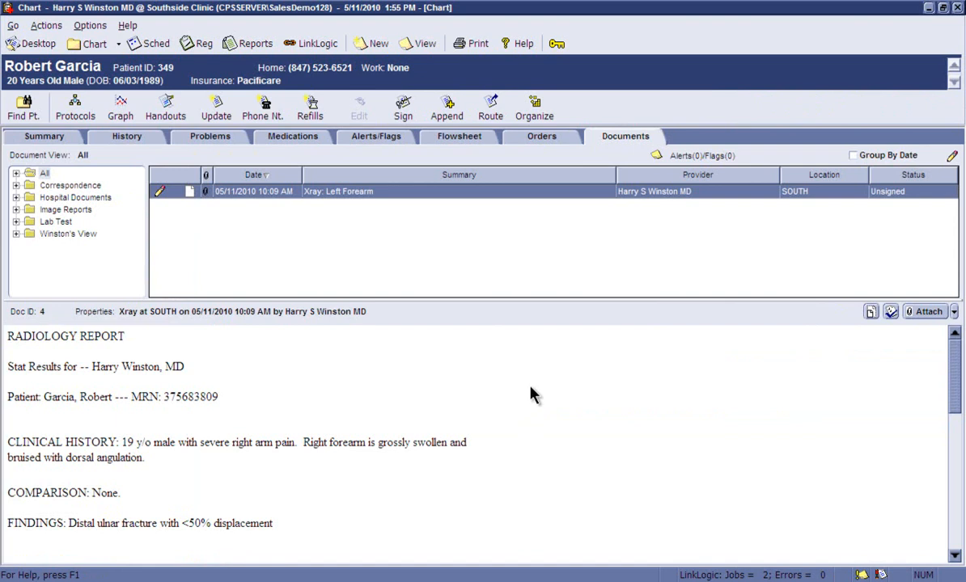
{"action": "left_click", "coordinate": [908, 318]}
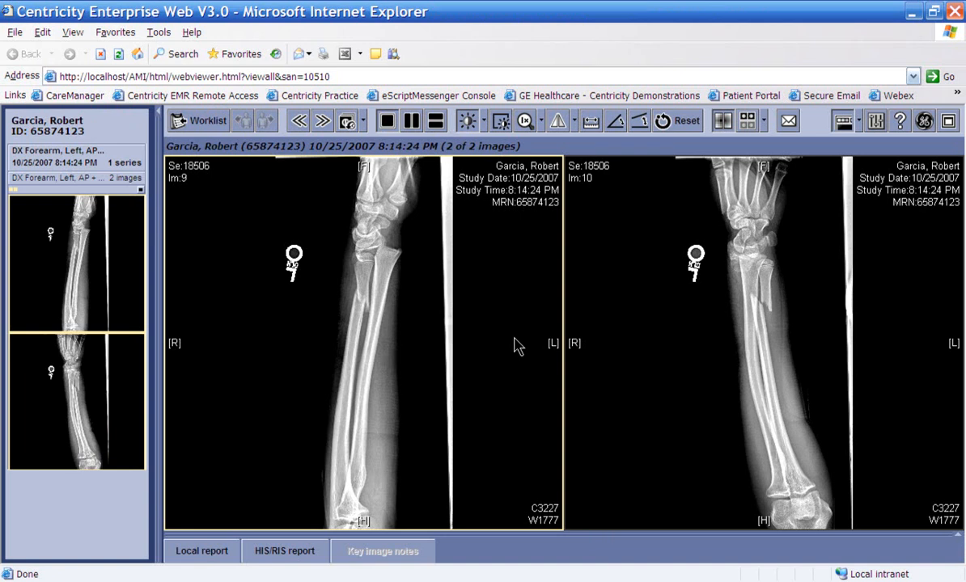
{"action": "left_click", "coordinate": [954, 12]}
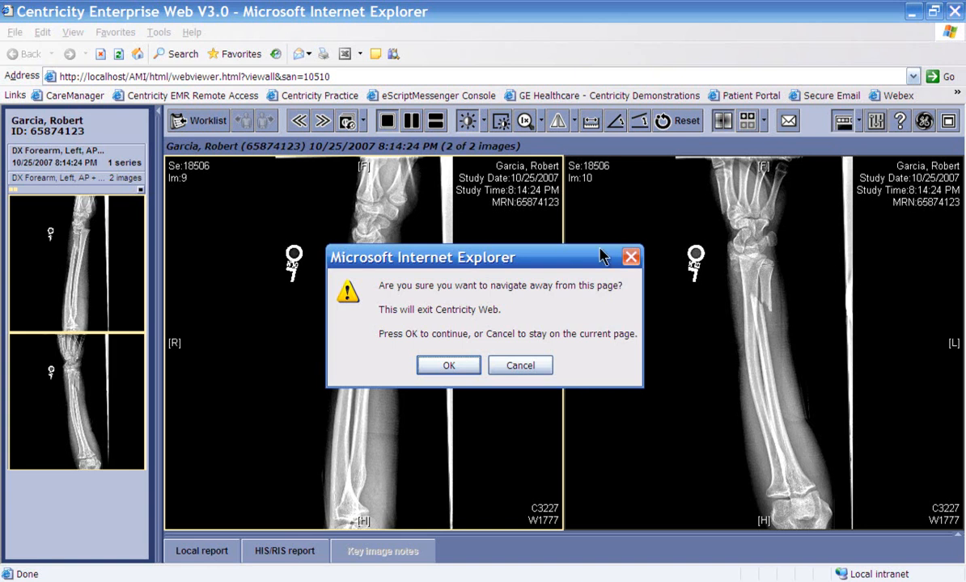
{"action": "left_click", "coordinate": [449, 365]}
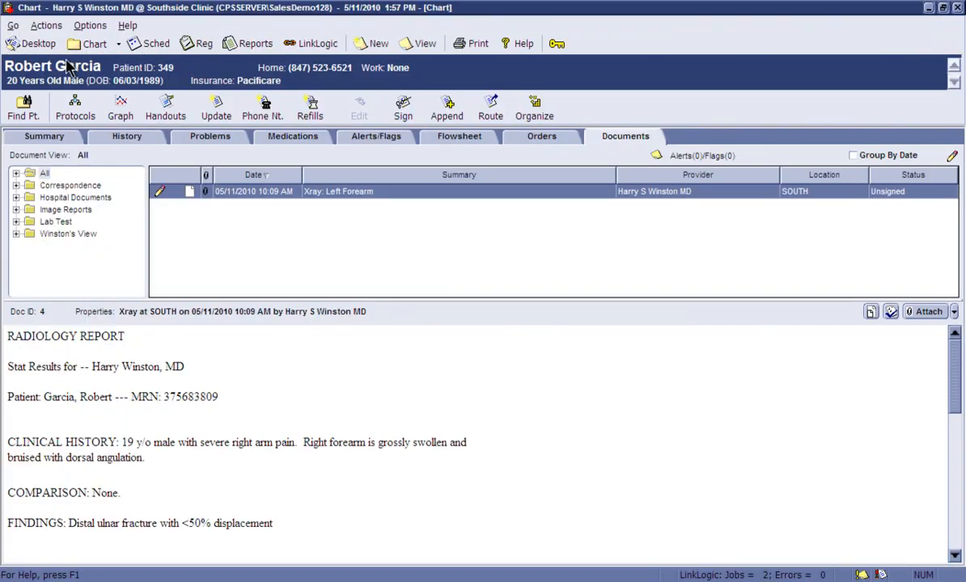
Open the chart of the 1:00 pm CHF f/u patient and review the drug interactions summary and the detailed Lanoxin report
{"action": "left_click", "coordinate": [40, 44]}
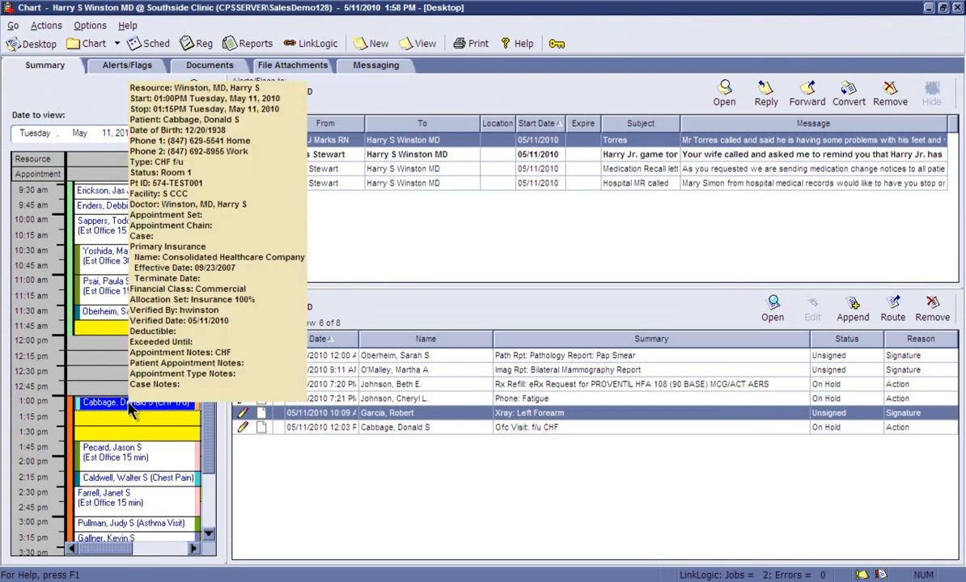
{"action": "double_click", "coordinate": [125, 408]}
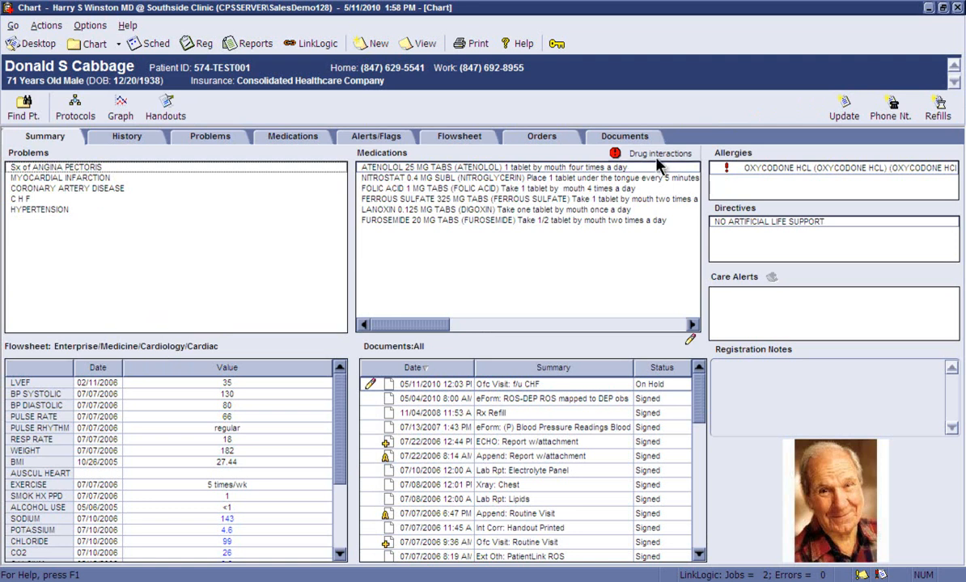
{"action": "mouse_move", "coordinate": [657, 162]}
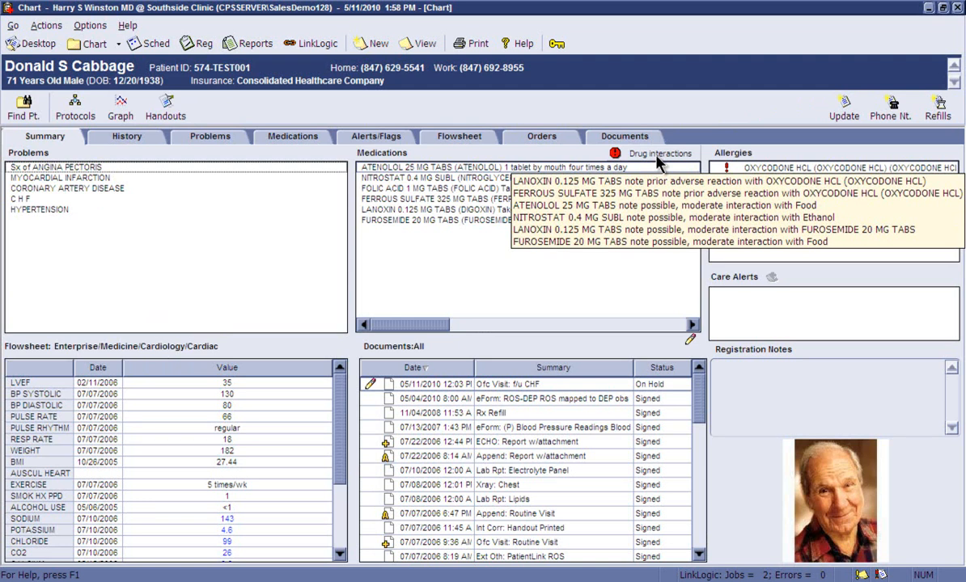
{"action": "left_click", "coordinate": [657, 162]}
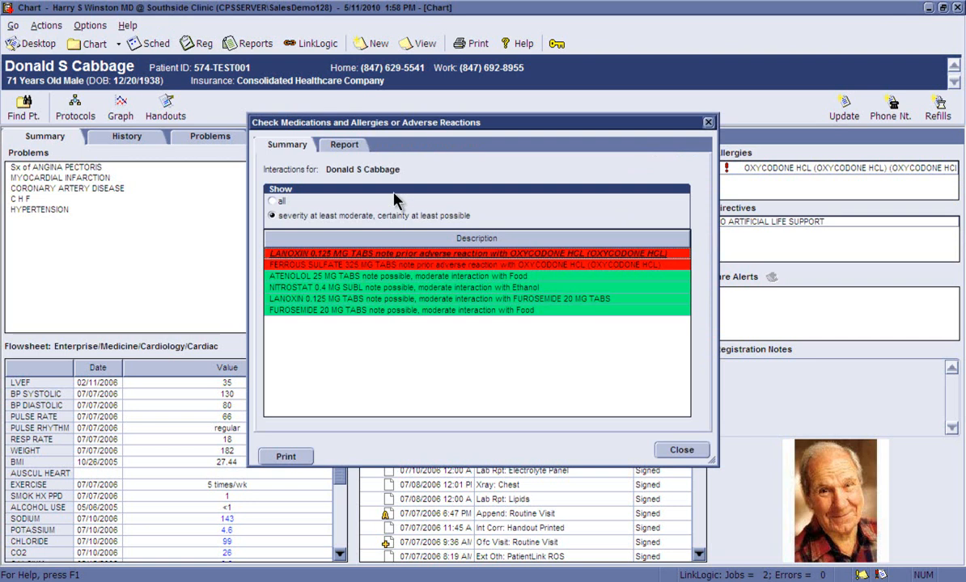
{"action": "left_click", "coordinate": [346, 148]}
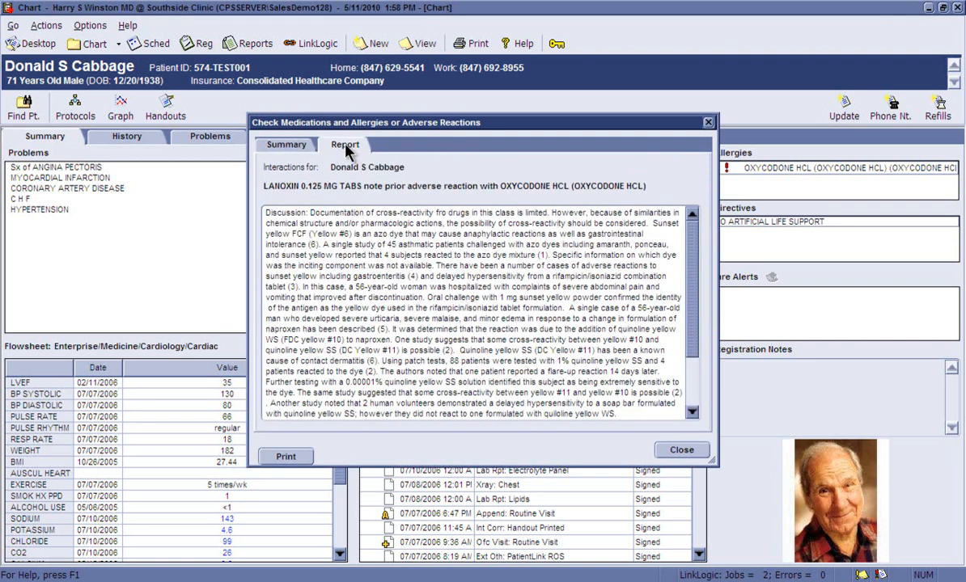
{"action": "left_click", "coordinate": [681, 450]}
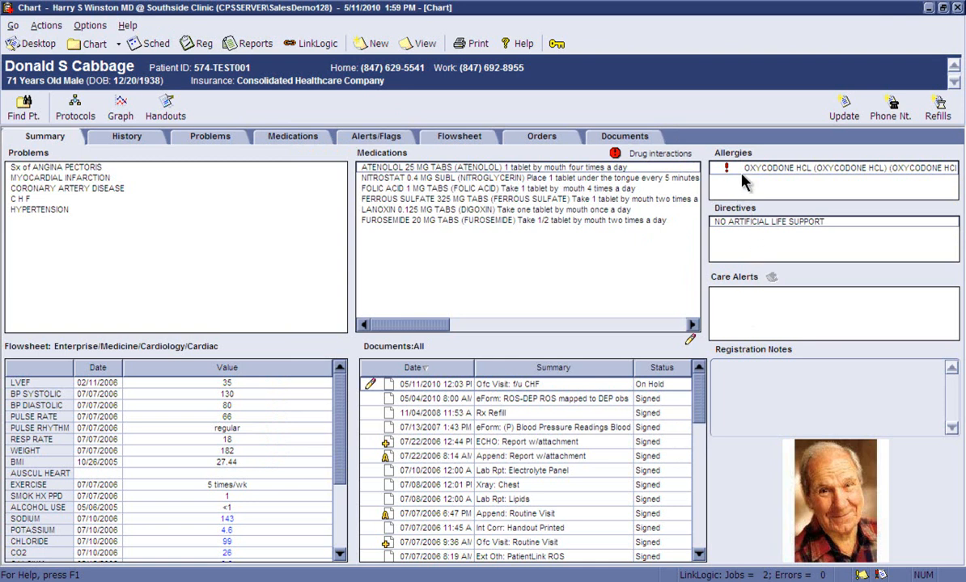
List all of the patient's problems and view the office visit document behind the 10/26/2005 C H F assessment
{"action": "mouse_move", "coordinate": [745, 180]}
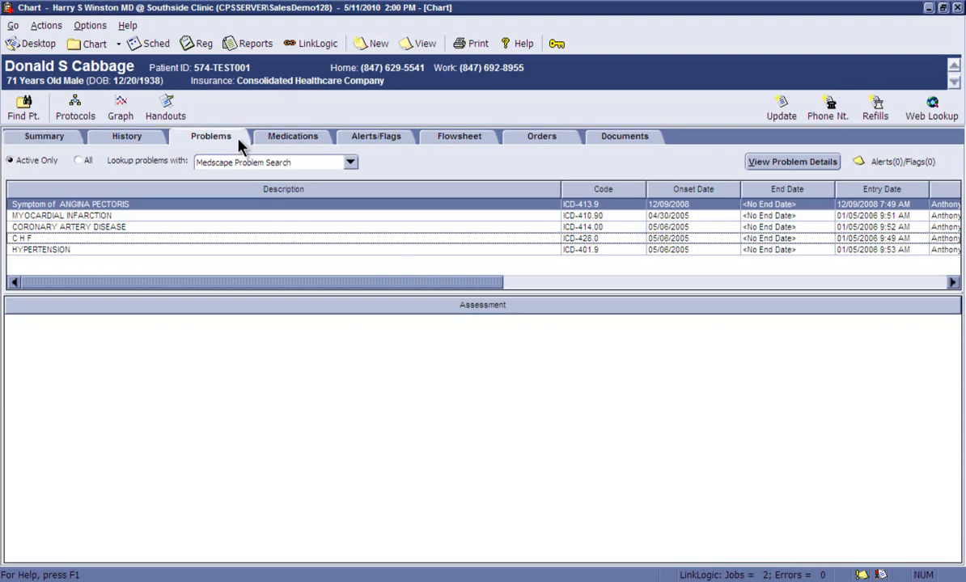
{"action": "left_click", "coordinate": [84, 163]}
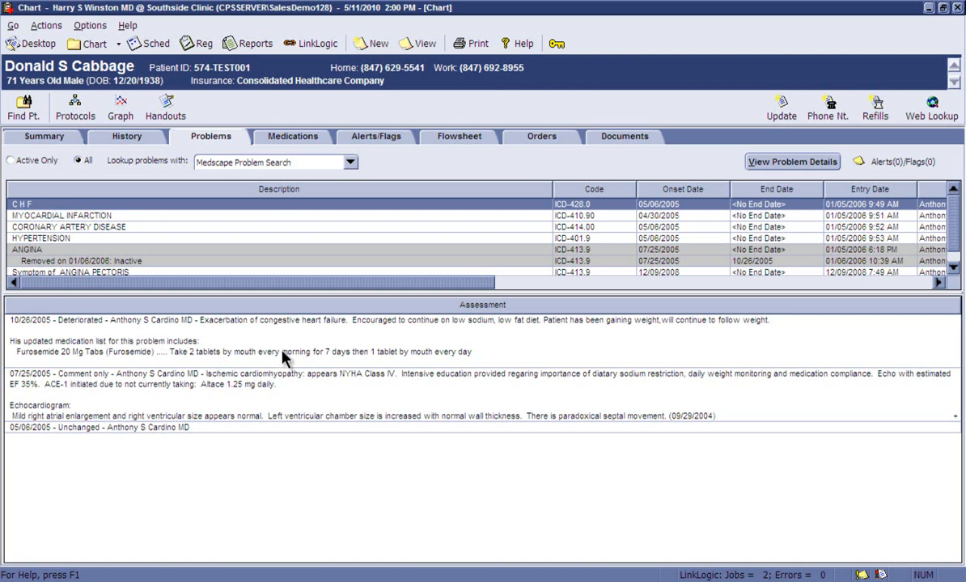
{"action": "double_click", "coordinate": [336, 340]}
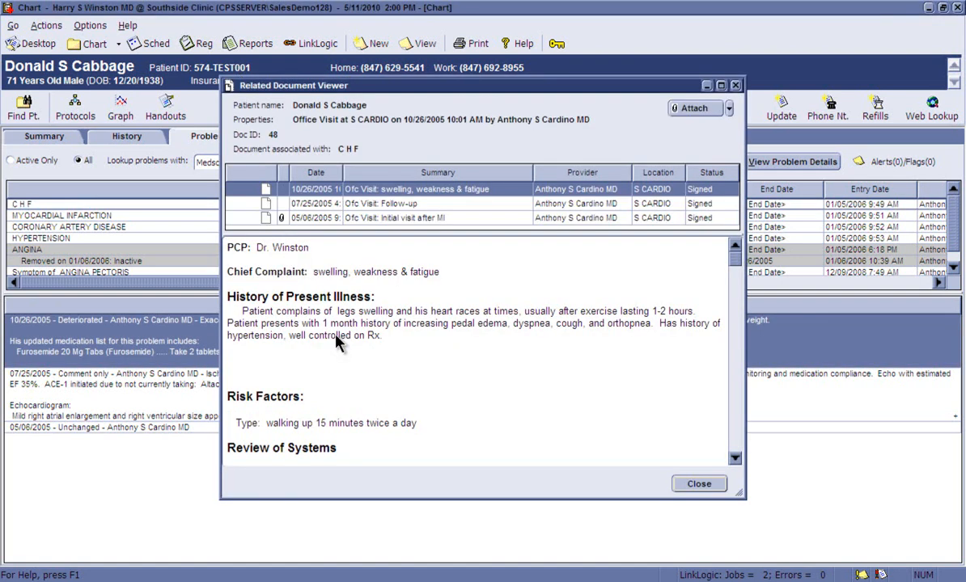
{"action": "left_click", "coordinate": [698, 483]}
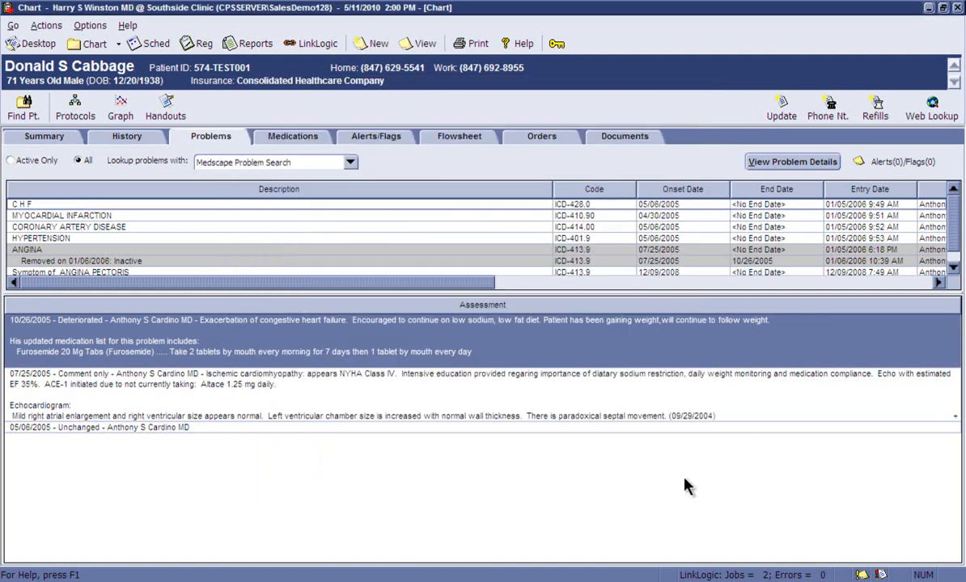
List all of the patient's medications, including inactive ones
{"action": "left_click", "coordinate": [323, 141]}
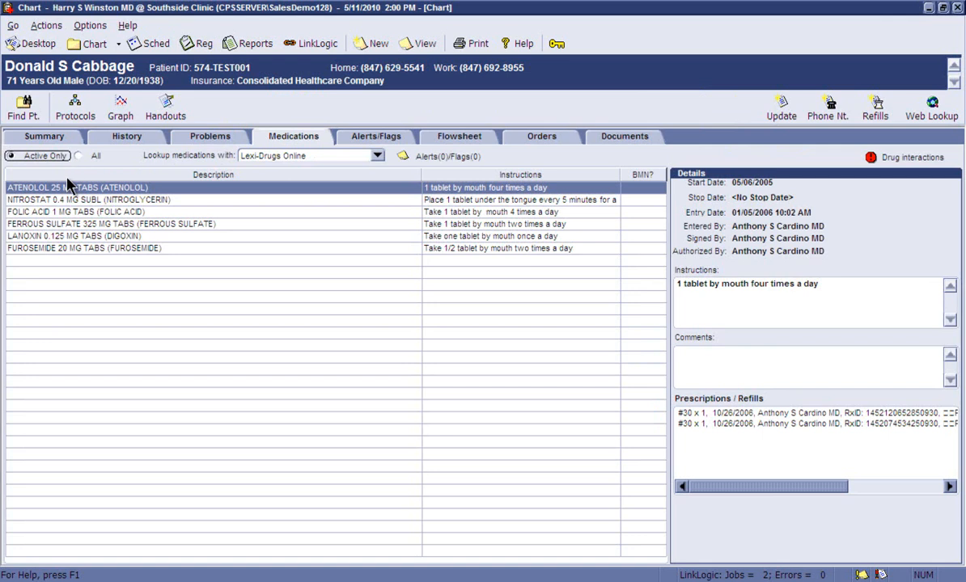
{"action": "left_click", "coordinate": [78, 155]}
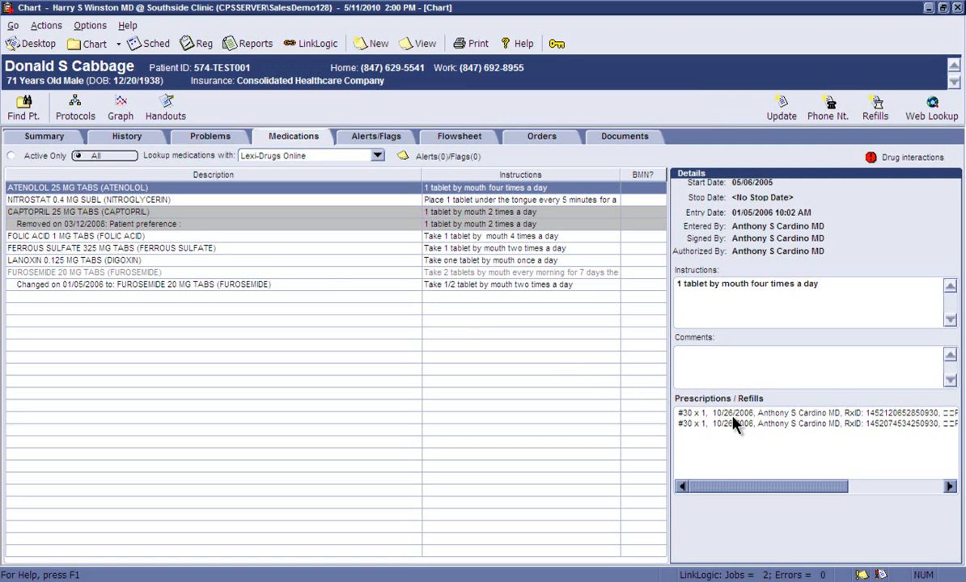
Open the on-hold 05/11/2010 f/u CHF office visit document for editing
{"action": "left_click", "coordinate": [623, 136]}
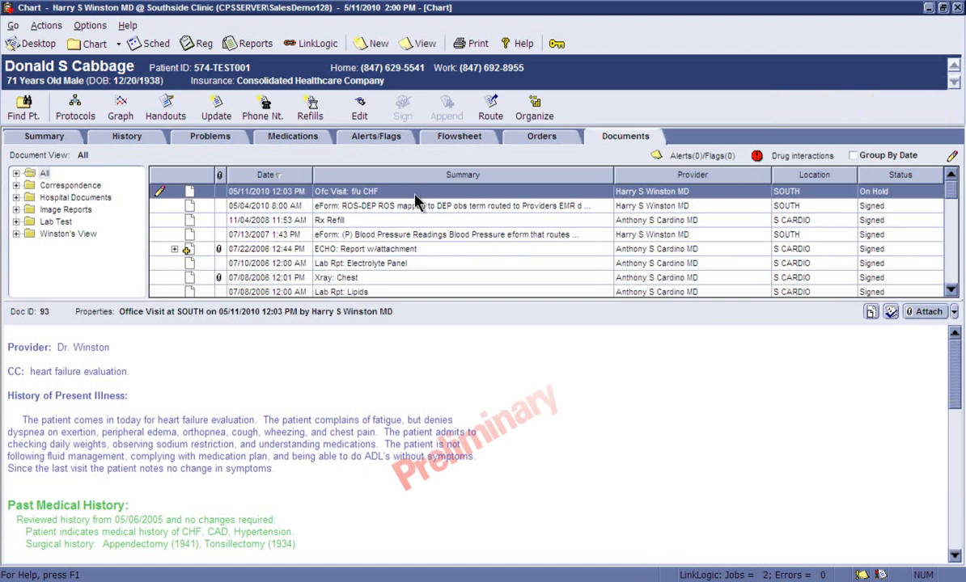
{"action": "left_click", "coordinate": [437, 189]}
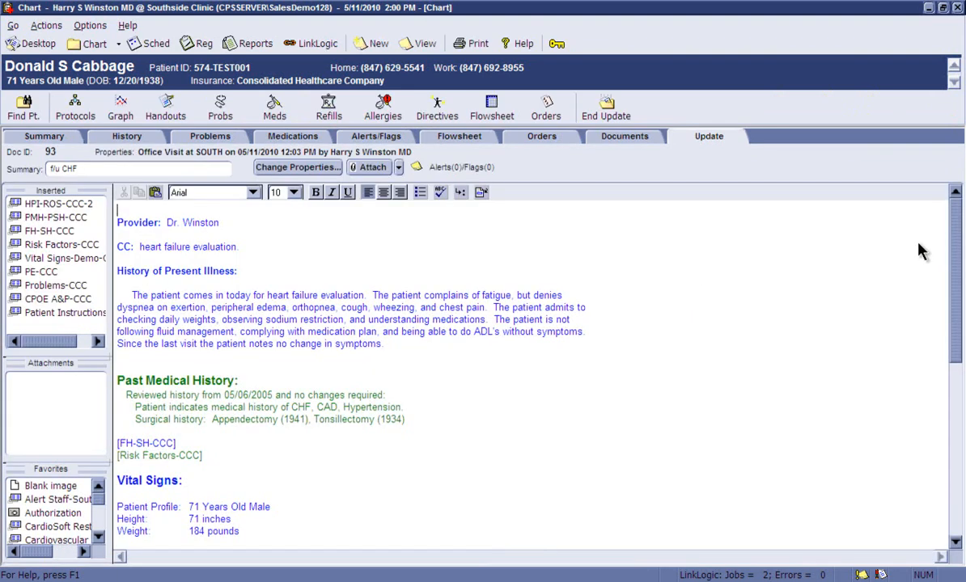
Open the FH-SH-CCC form from the visit note and mark the family history as reviewed with no changes required
{"action": "left_click_drag", "start_coordinate": [956, 248], "coordinate": [955, 301]}
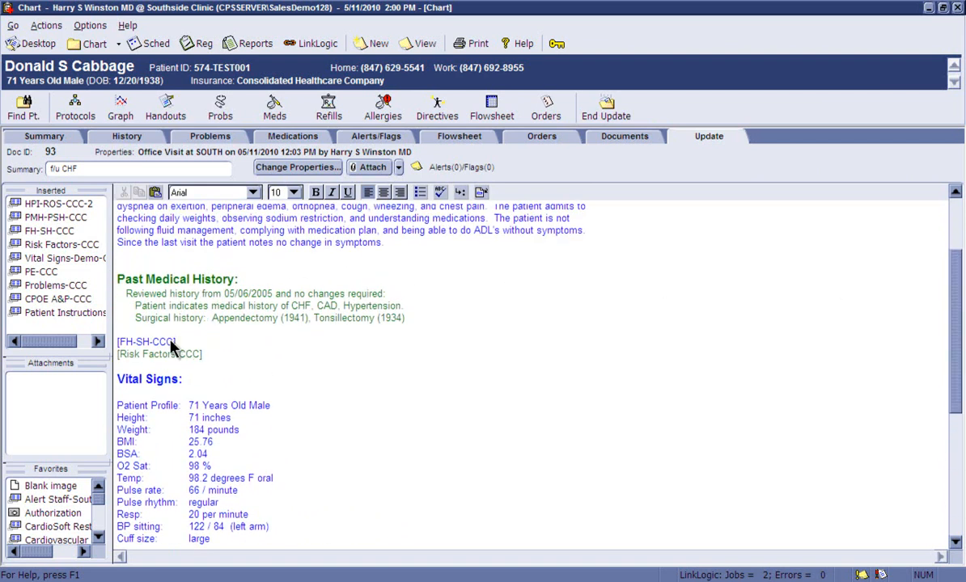
{"action": "double_click", "coordinate": [144, 343]}
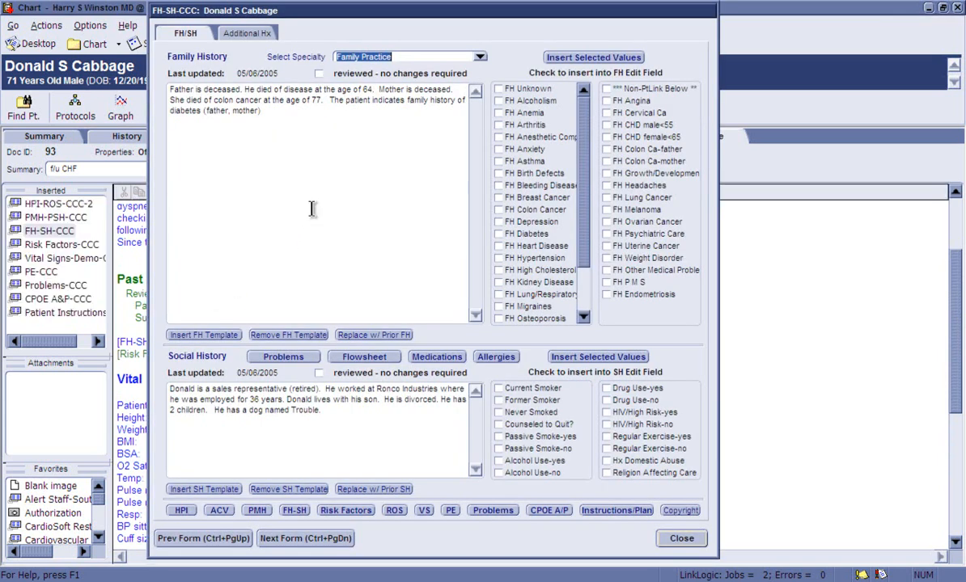
{"action": "left_click", "coordinate": [321, 73]}
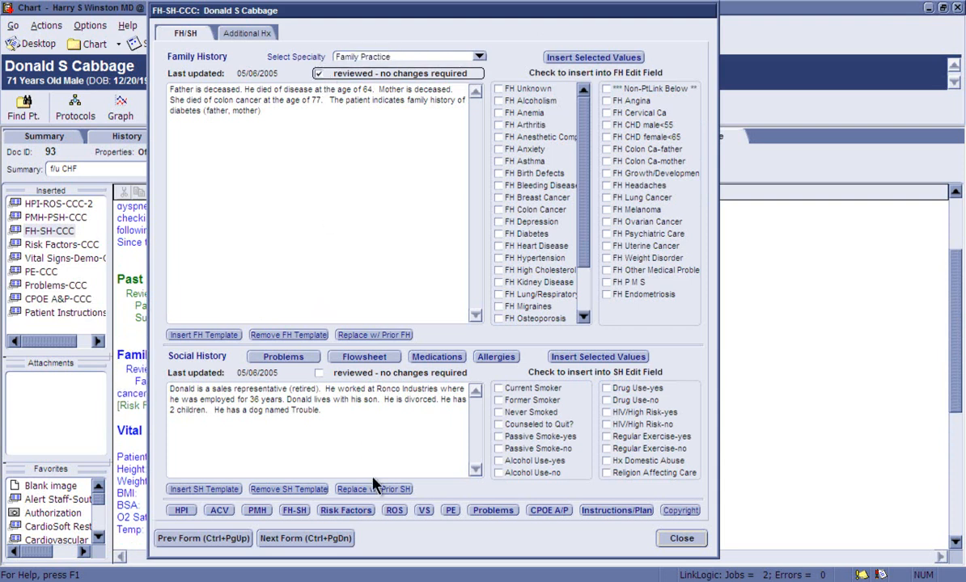
Add the Review of Systems form to the visit and insert the patient-entered history values into today's ROS
{"action": "left_click", "coordinate": [392, 512]}
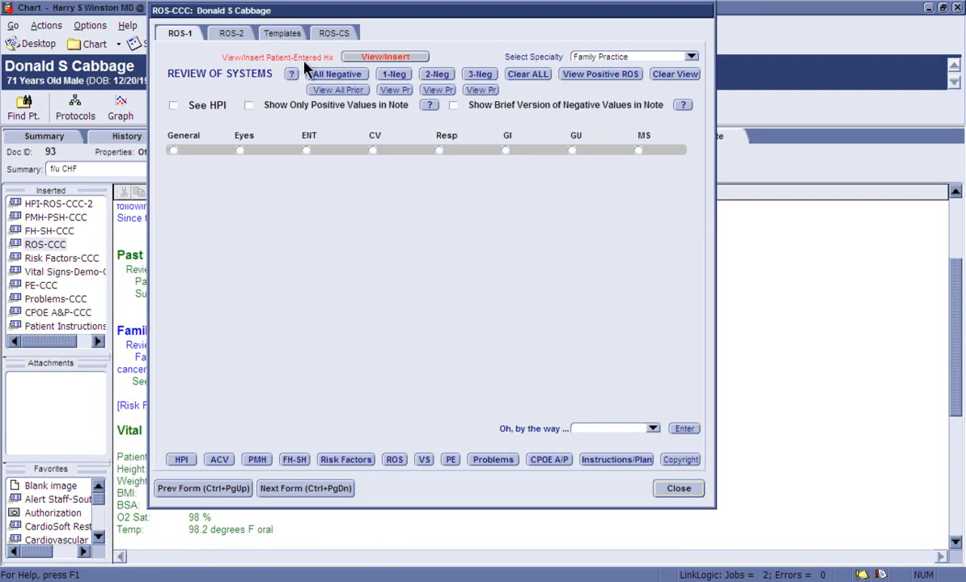
{"action": "left_click", "coordinate": [351, 55]}
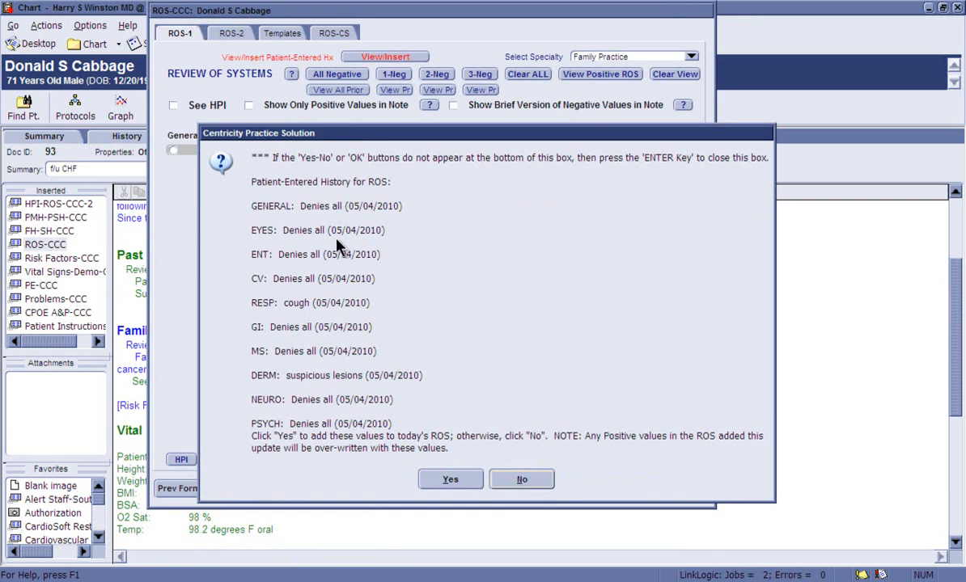
{"action": "left_click", "coordinate": [451, 479]}
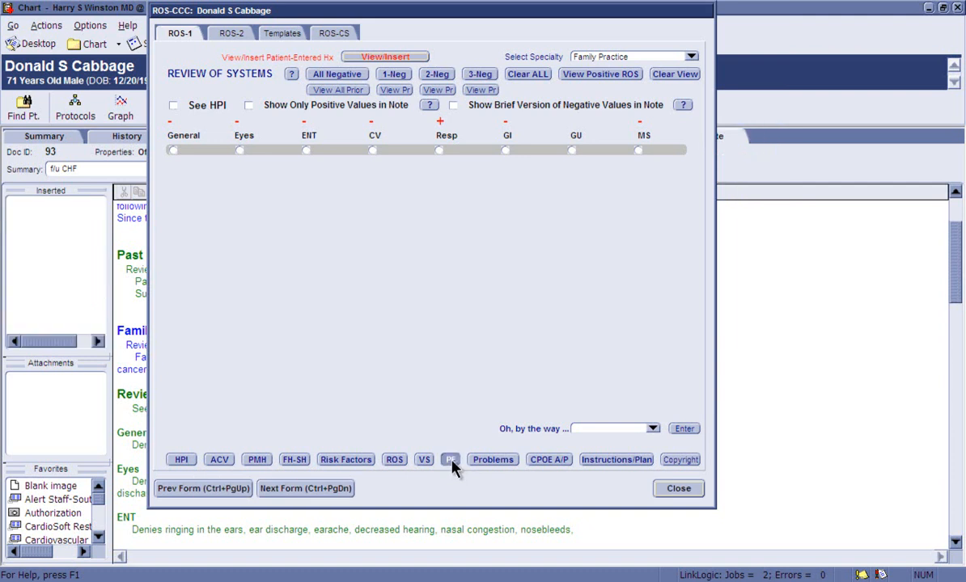
Record the physical exam: General and Heart as normal, Lungs with decreased BS on L, and Skin with an erythemic scaling lesion
{"action": "left_click", "coordinate": [450, 461]}
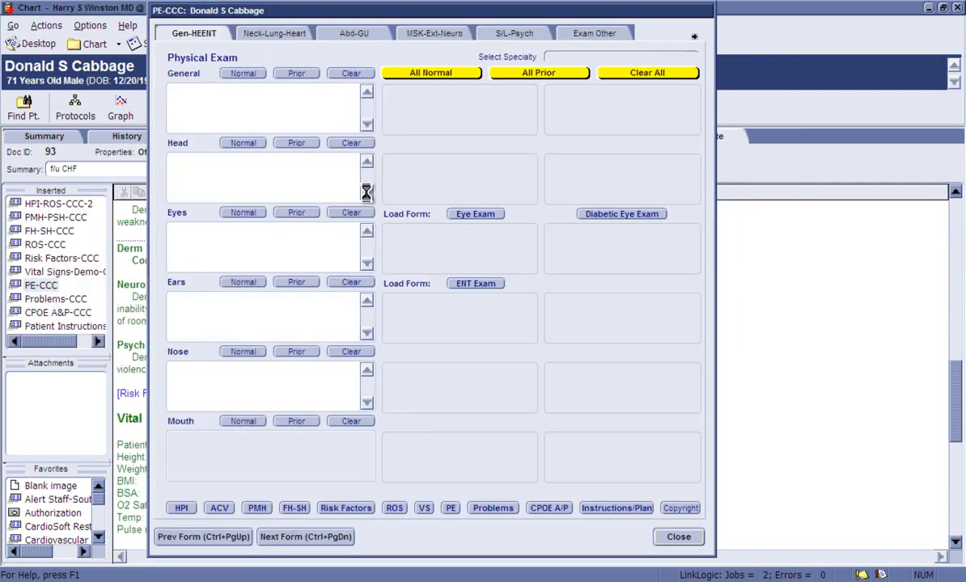
{"action": "left_click", "coordinate": [243, 74]}
{"action": "left_click", "coordinate": [285, 33]}
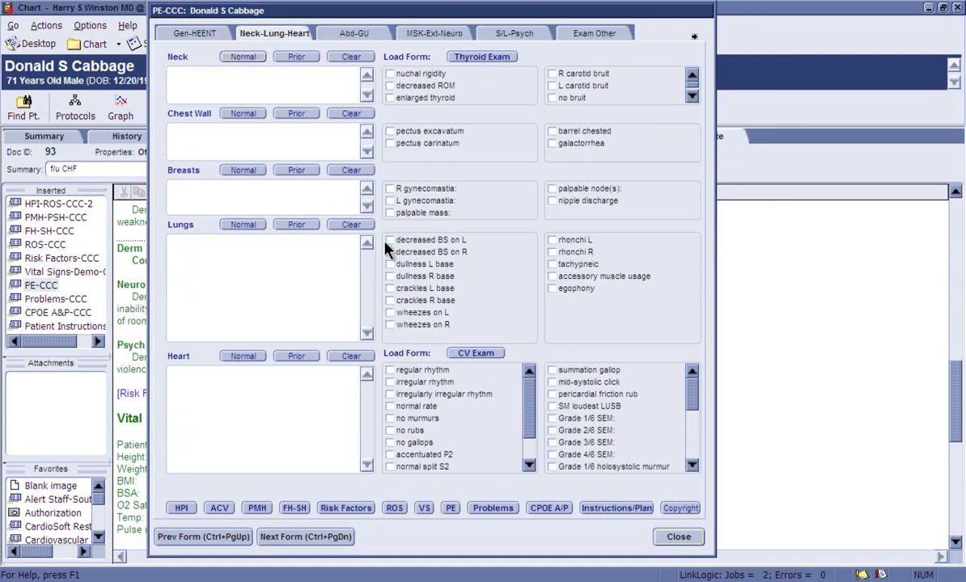
{"action": "left_click", "coordinate": [389, 241]}
{"action": "left_click", "coordinate": [241, 359]}
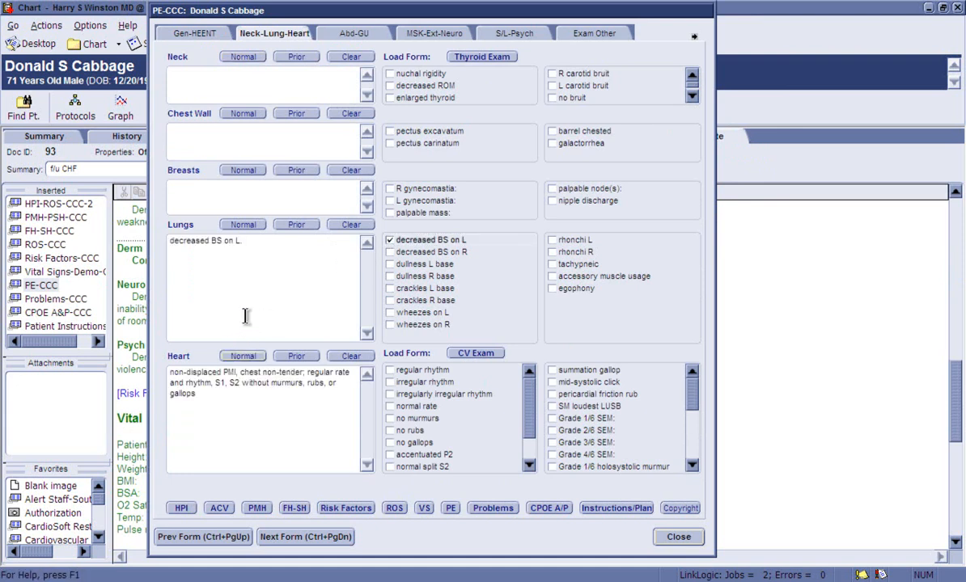
{"action": "left_click", "coordinate": [499, 38]}
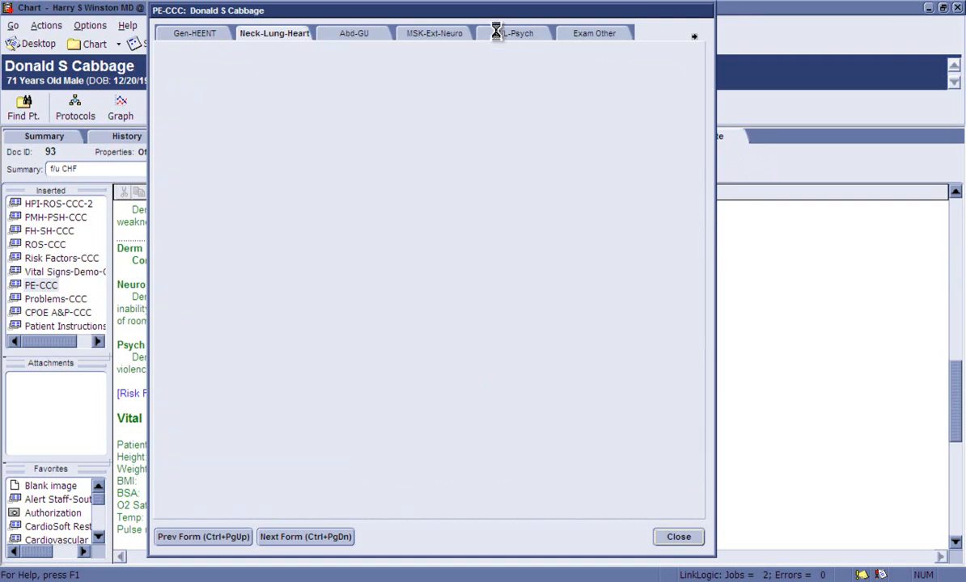
{"action": "left_click", "coordinate": [551, 74]}
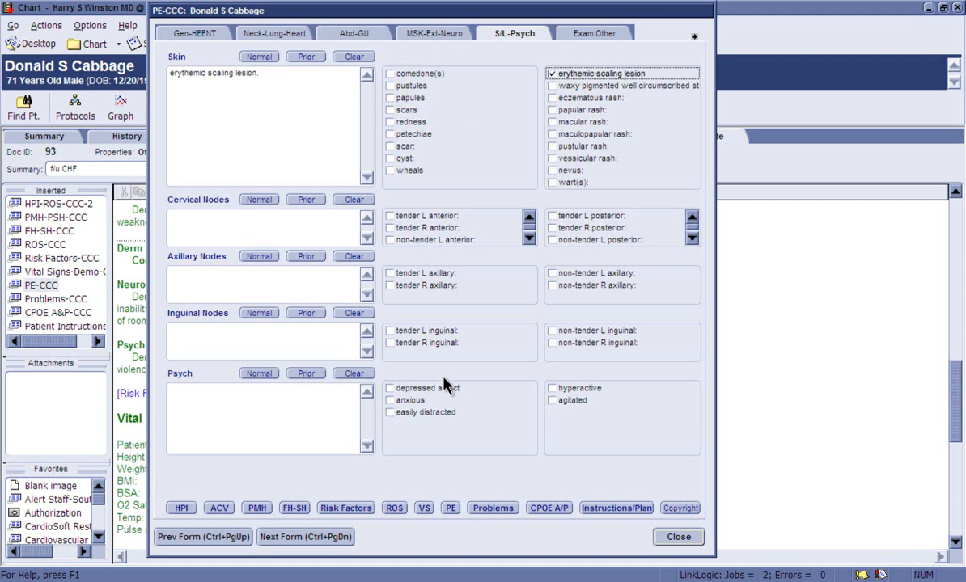
Open the CPOE A&P form from the physical exam and select C H F (ICD-428.0) as Assessment #1
{"action": "left_click", "coordinate": [540, 511]}
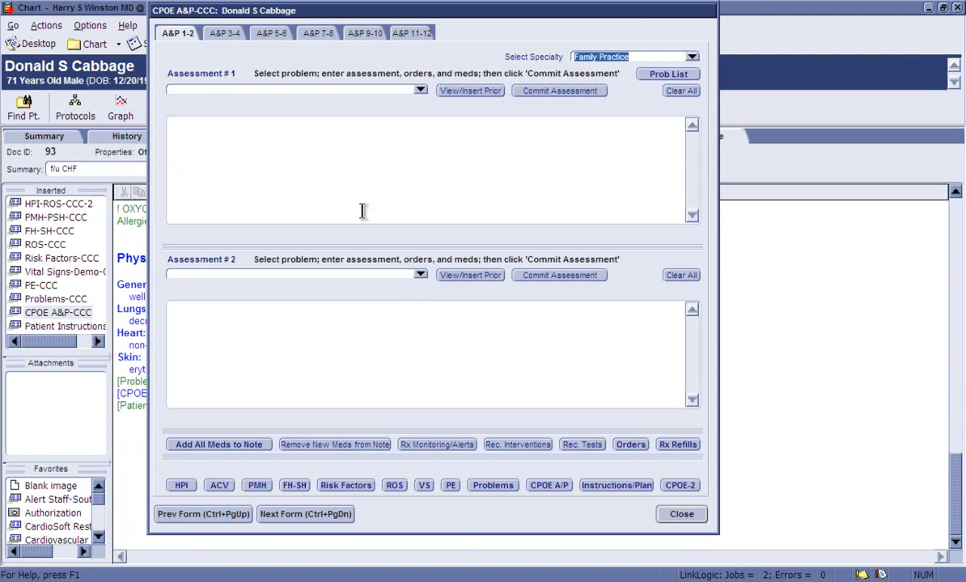
{"action": "left_click", "coordinate": [419, 91]}
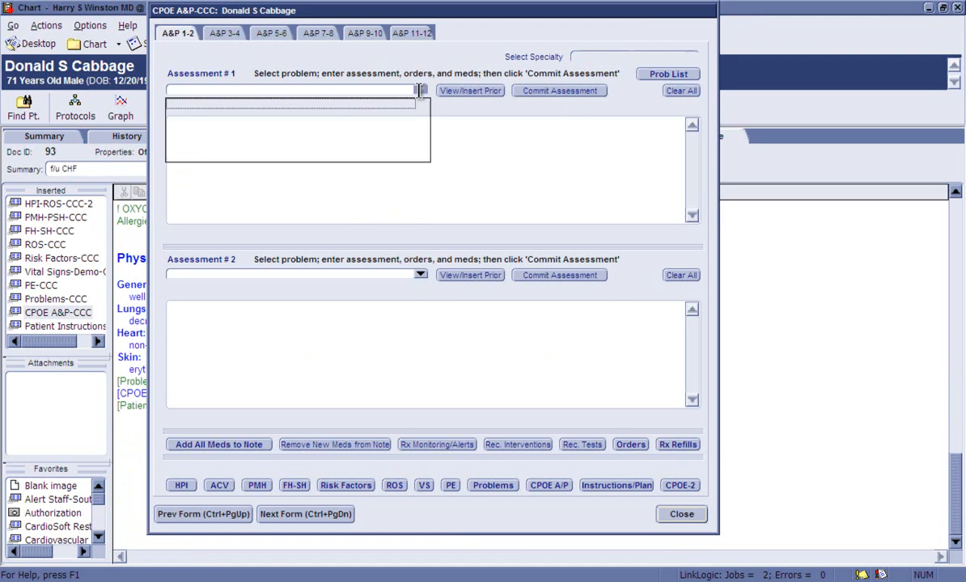
{"action": "left_click", "coordinate": [345, 137]}
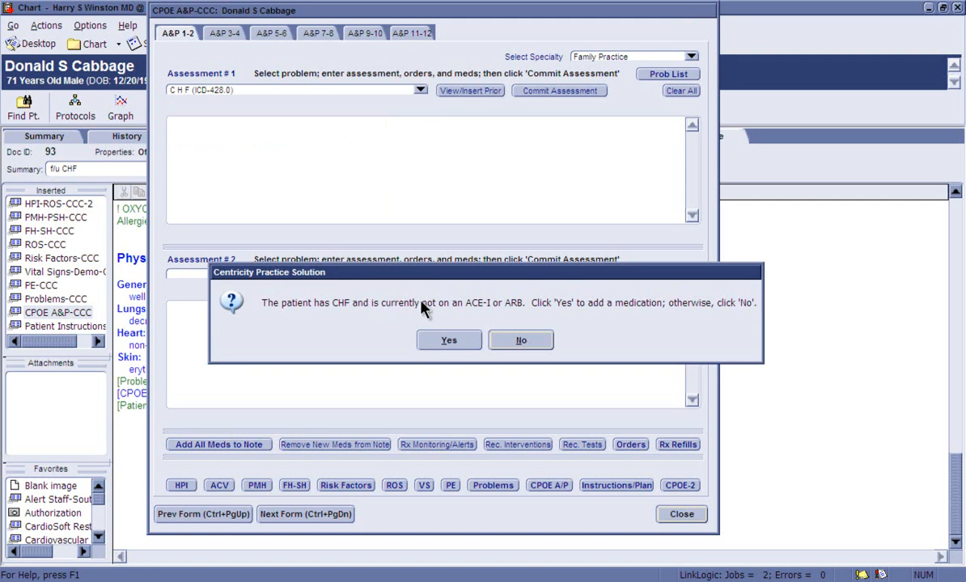
Accept adding an ACE inhibitor for the CHF and add Captopril 100 MG TAB, 1 tablet by mouth twice a day
{"action": "left_click", "coordinate": [447, 341]}
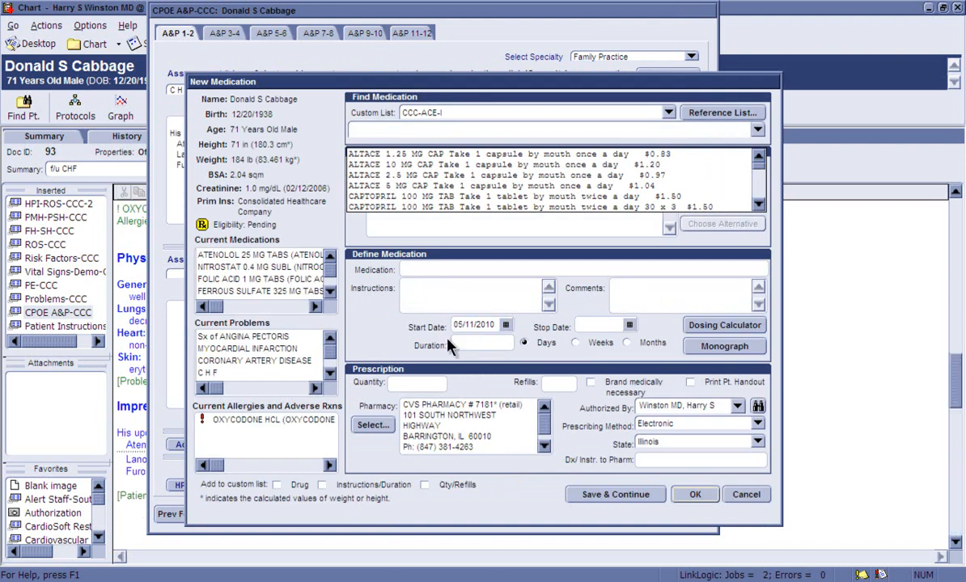
{"action": "type", "text": "ce a day  $1.50"}
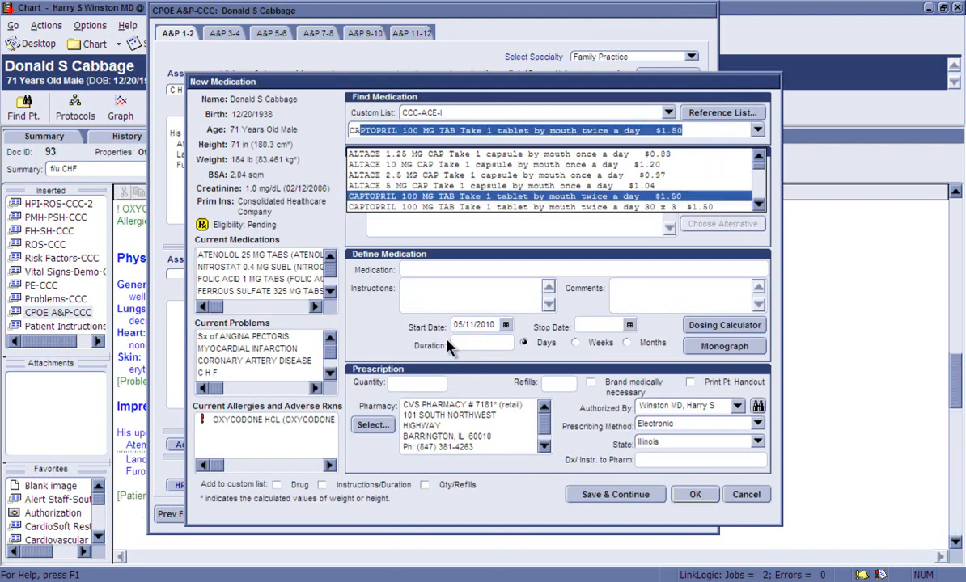
{"action": "key", "text": "Tab"}
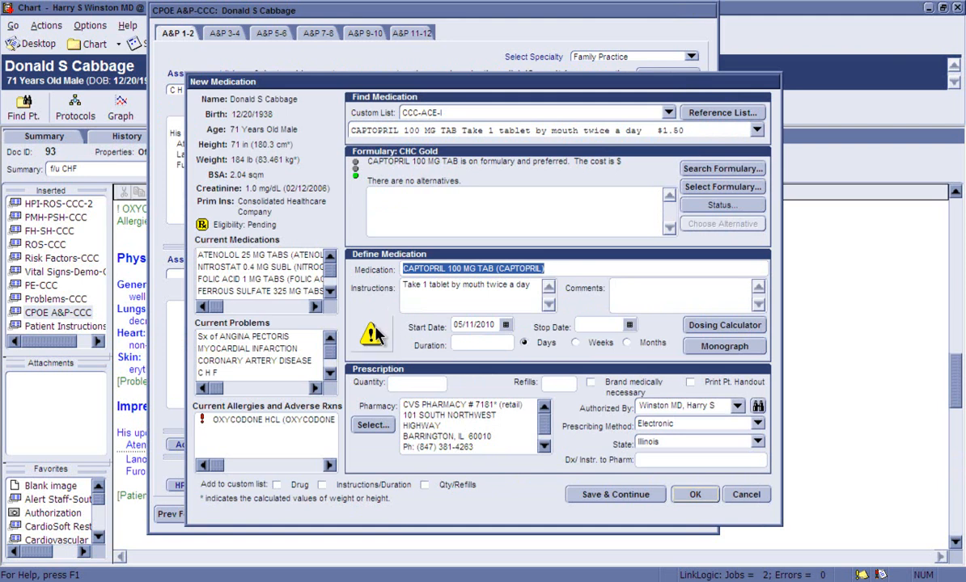
{"action": "mouse_move", "coordinate": [374, 333]}
{"action": "left_click", "coordinate": [693, 493]}
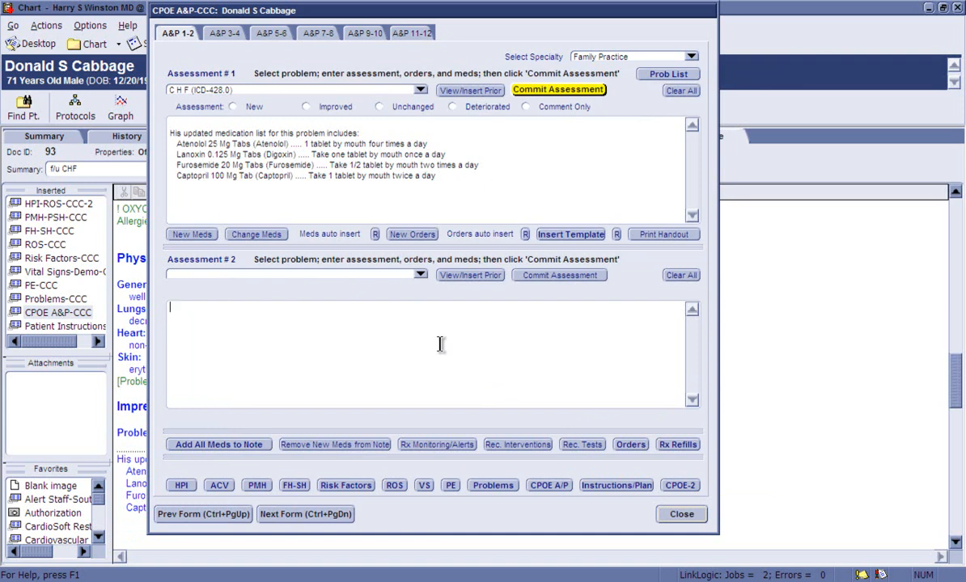
Insert the liquid nitrogen procedure note in Assessment #2, enter "back of left hand" as location, and assign ACTINIC KERATOSIS (ICD-702.0)
{"action": "type", "text": ".lq"}
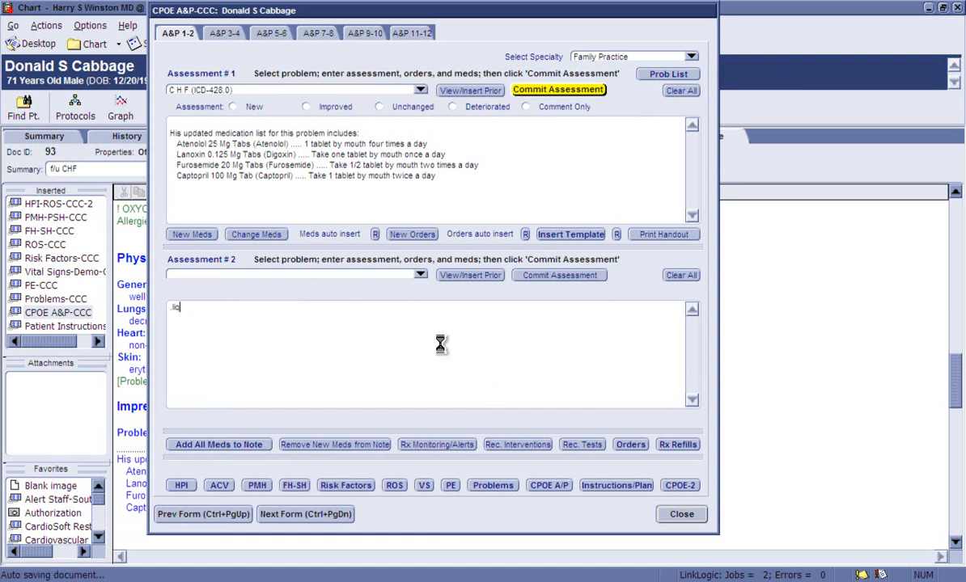
{"action": "type", "text": "nt"}
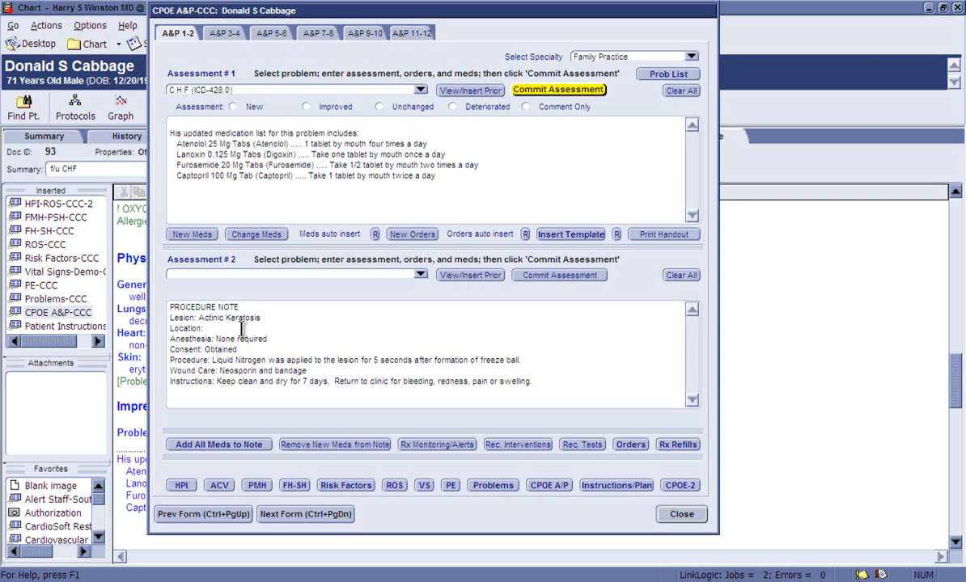
{"action": "left_click", "coordinate": [218, 329]}
{"action": "type", "text": "back of left hand"}
{"action": "left_click", "coordinate": [418, 274]}
{"action": "left_click", "coordinate": [390, 287]}
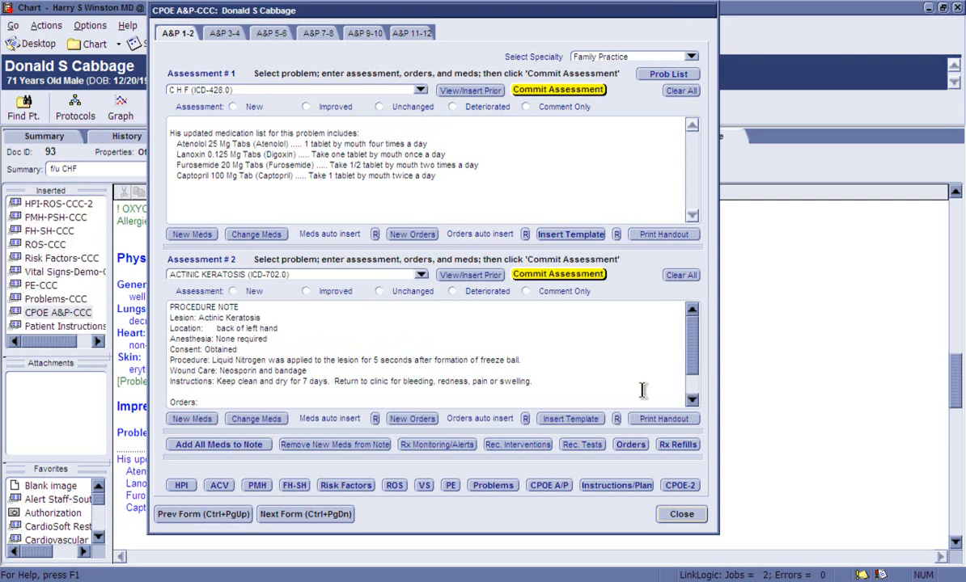
Add an Ofc Vst, Est Level III order linked to the C H F diagnosis and accept the updated orders
{"action": "left_click", "coordinate": [429, 419]}
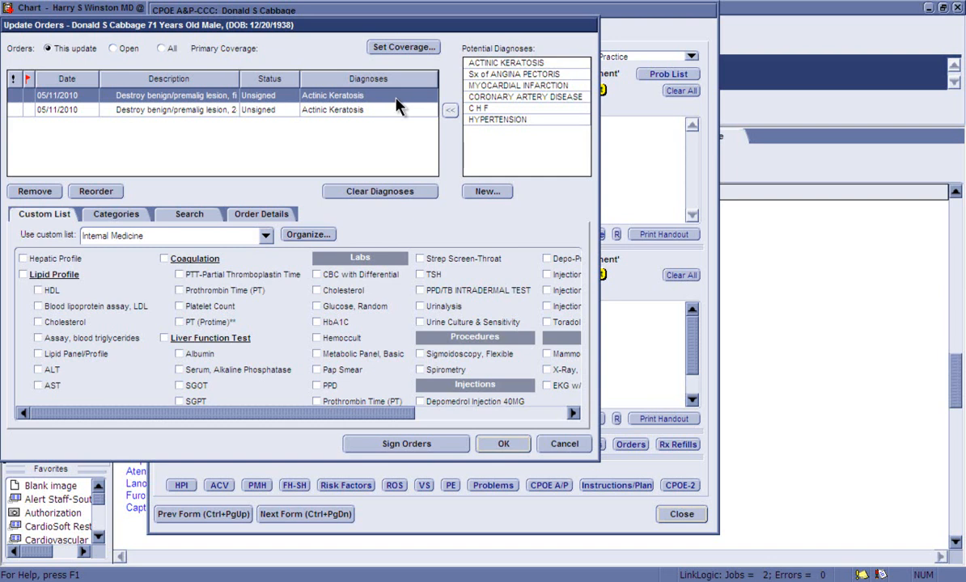
{"action": "left_click_drag", "start_coordinate": [345, 414], "coordinate": [497, 412]}
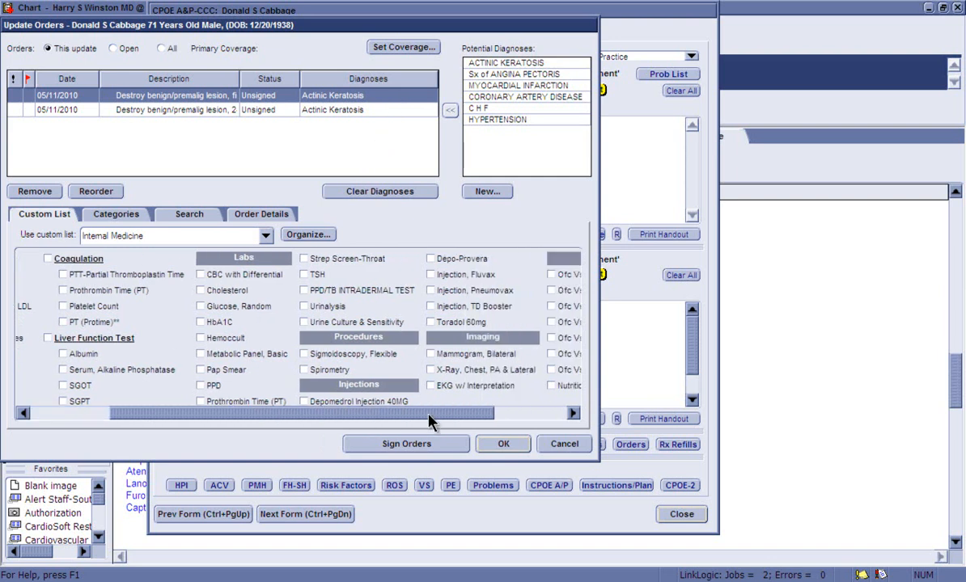
{"action": "left_click", "coordinate": [490, 109]}
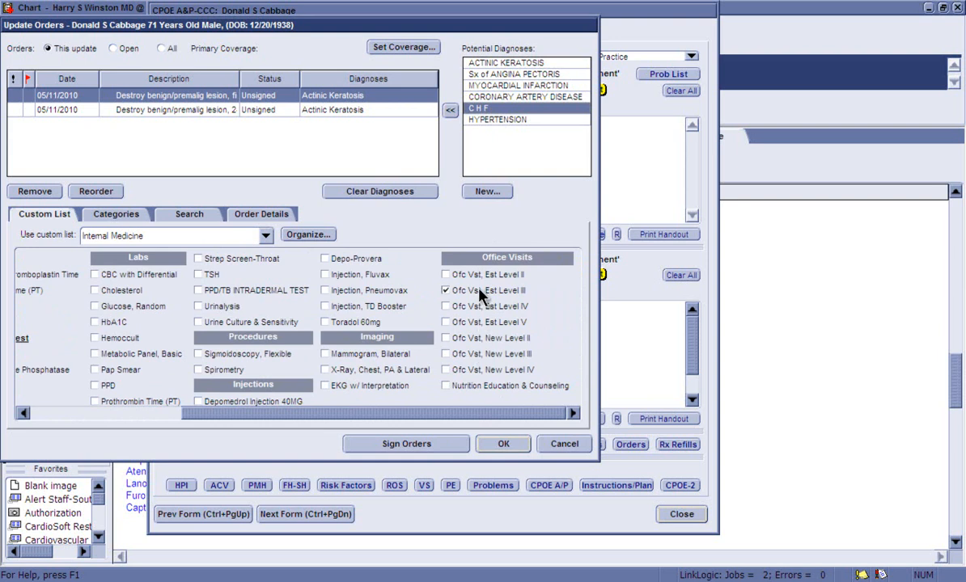
{"action": "left_click", "coordinate": [446, 291]}
{"action": "left_click", "coordinate": [501, 446]}
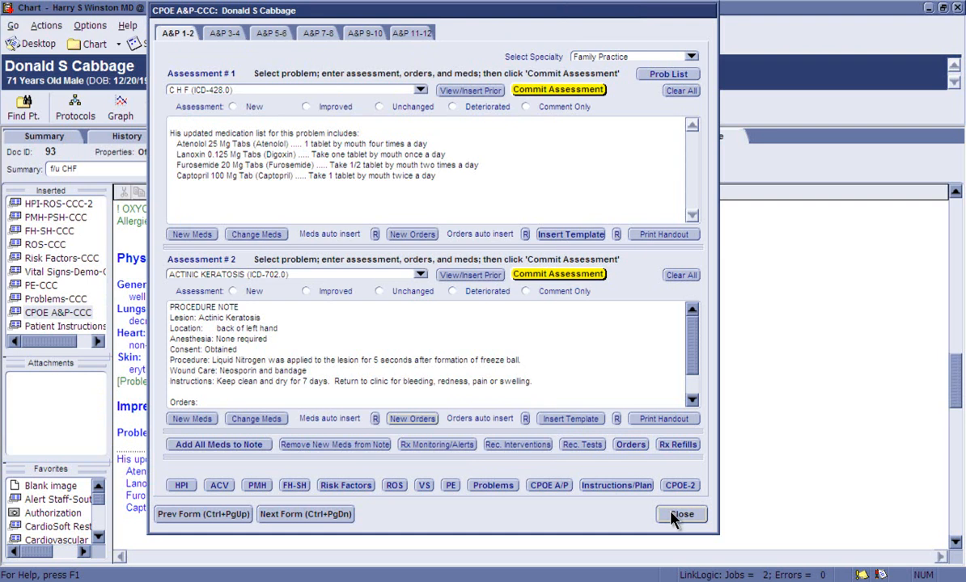
Close the assessment form, end the update and sign the f/u CHF office visit document
{"action": "left_click", "coordinate": [678, 516]}
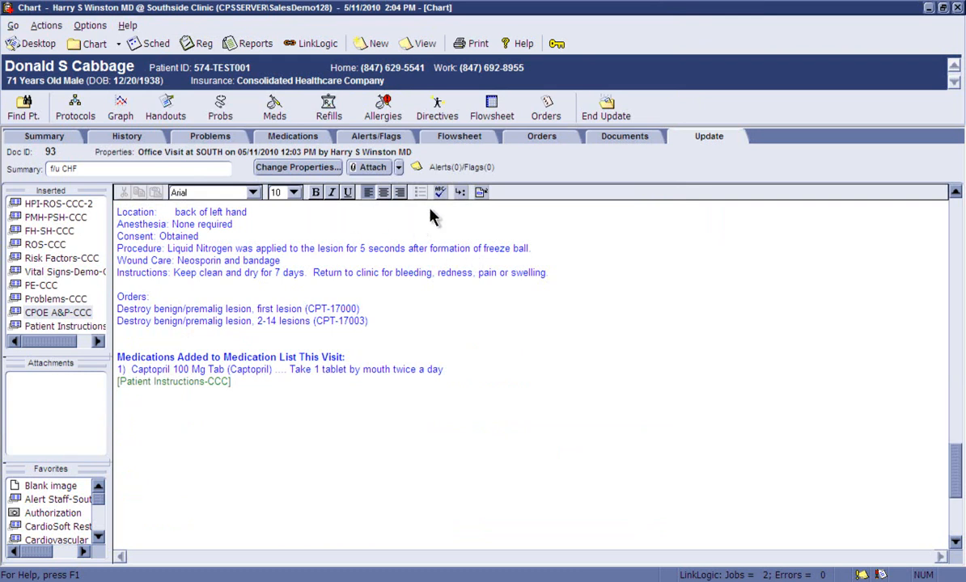
{"action": "left_click", "coordinate": [607, 109]}
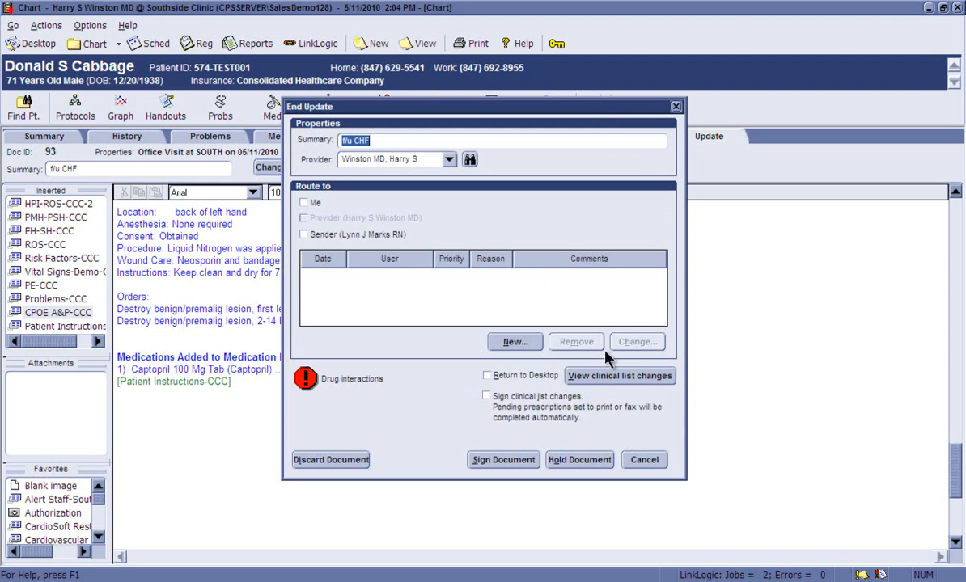
{"action": "left_click", "coordinate": [506, 460]}
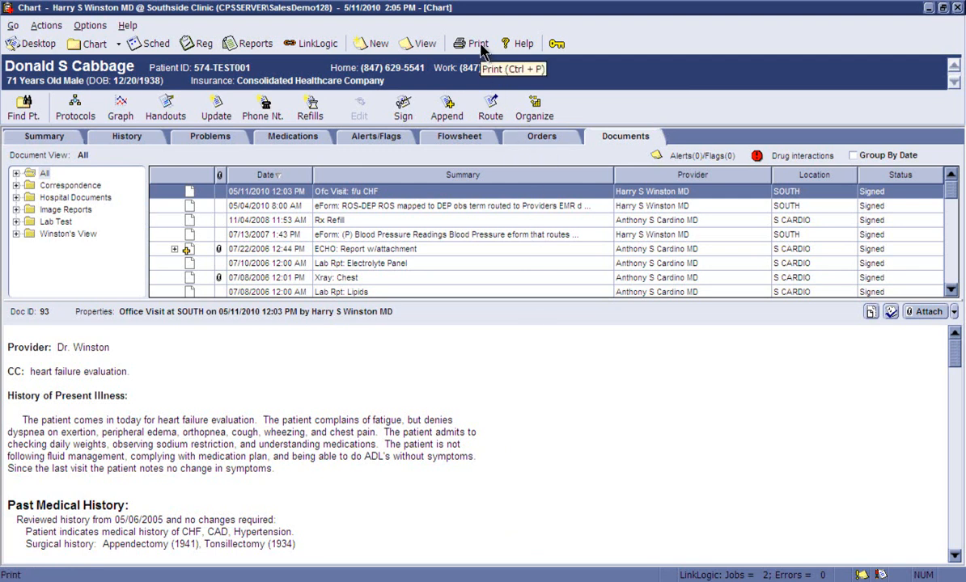
Open a print preview of the CCC Consult Report letter and read through its pages
{"action": "left_click", "coordinate": [458, 44]}
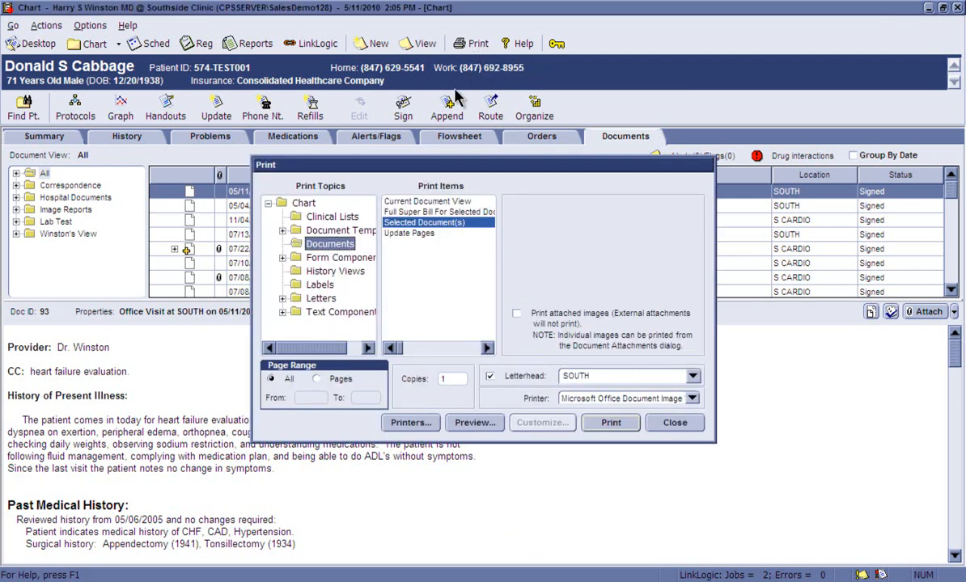
{"action": "left_click", "coordinate": [320, 296]}
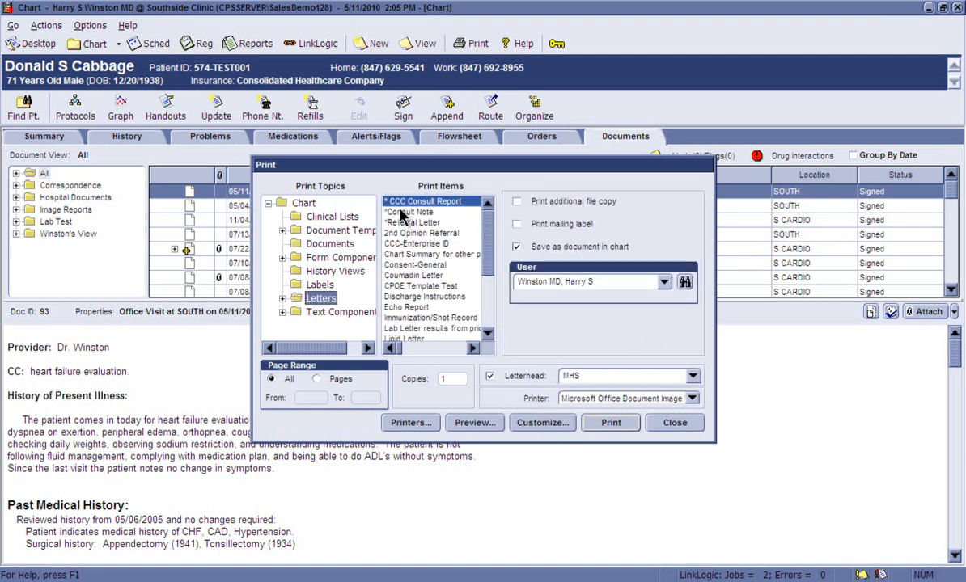
{"action": "left_click", "coordinate": [468, 424]}
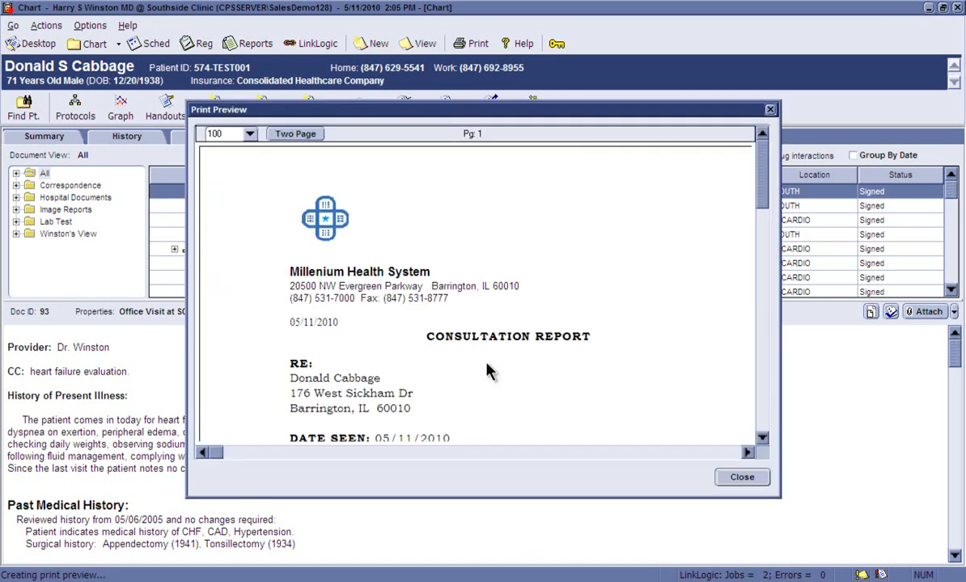
{"action": "left_click", "coordinate": [761, 439]}
{"action": "left_click", "coordinate": [761, 440]}
{"action": "left_click", "coordinate": [762, 441]}
{"action": "left_click", "coordinate": [762, 441]}
{"action": "left_click", "coordinate": [761, 441]}
{"action": "left_click", "coordinate": [761, 440]}
{"action": "left_click", "coordinate": [761, 441]}
{"action": "left_click", "coordinate": [761, 441]}
{"action": "left_click", "coordinate": [761, 440]}
{"action": "left_click", "coordinate": [761, 441]}
{"action": "left_click", "coordinate": [762, 441]}
{"action": "left_click", "coordinate": [762, 441]}
{"action": "left_click", "coordinate": [761, 441]}
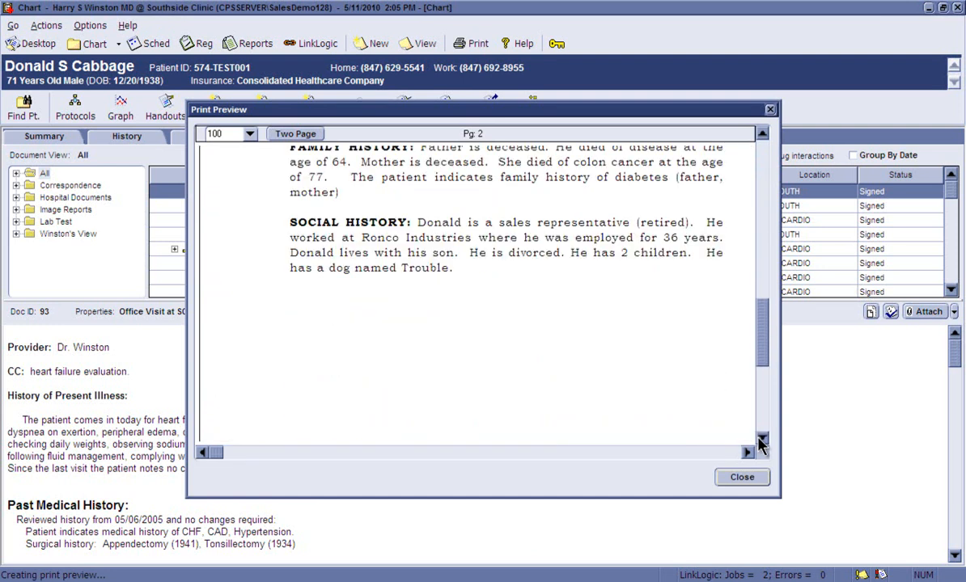
Close the letter preview and the print window without printing, and return to the physician's Desktop
{"action": "left_click", "coordinate": [741, 476]}
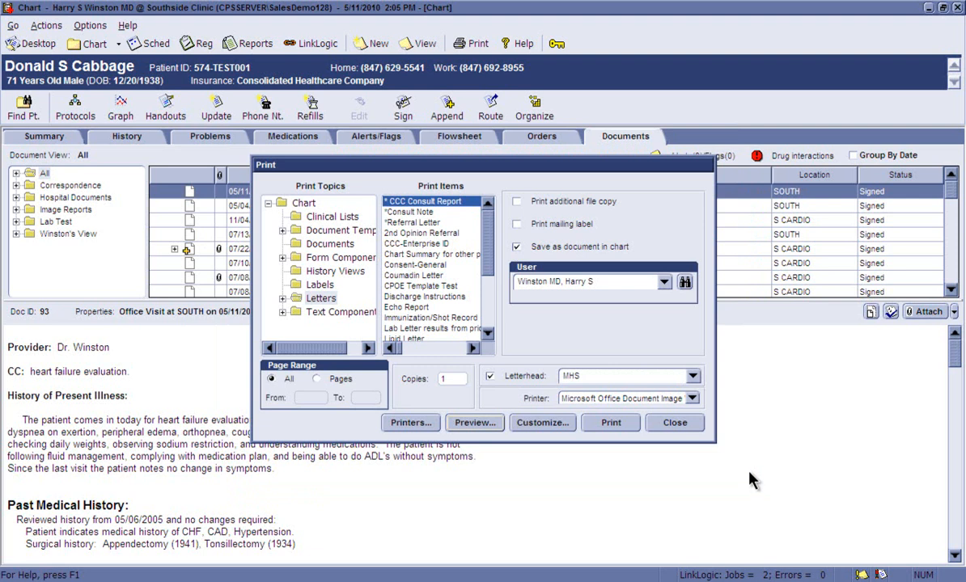
{"action": "left_click", "coordinate": [649, 425]}
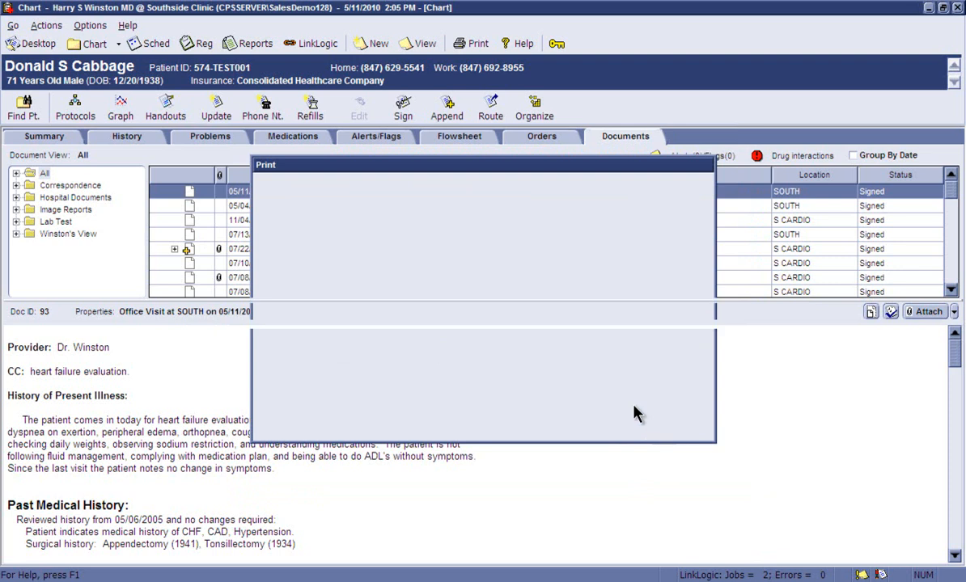
{"action": "left_click", "coordinate": [39, 43]}
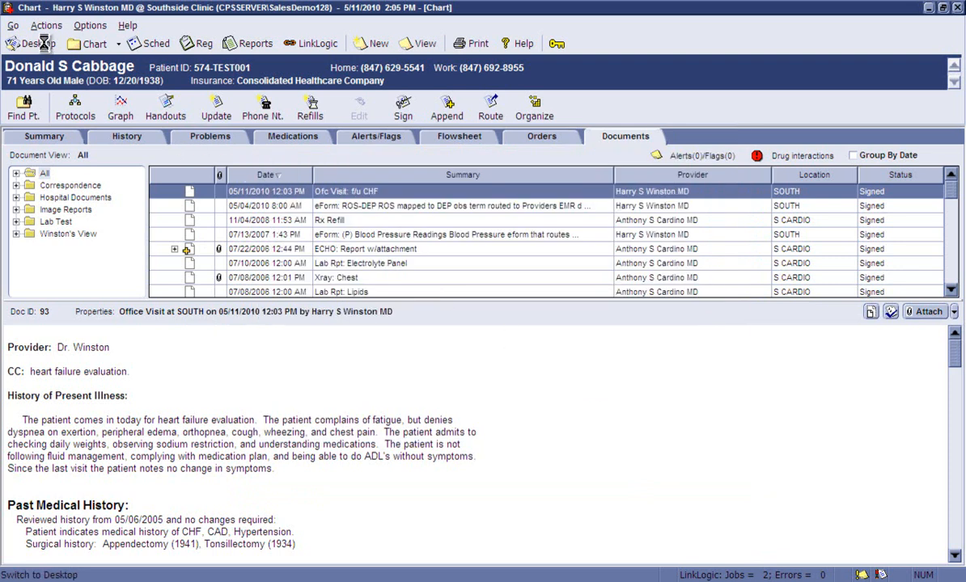